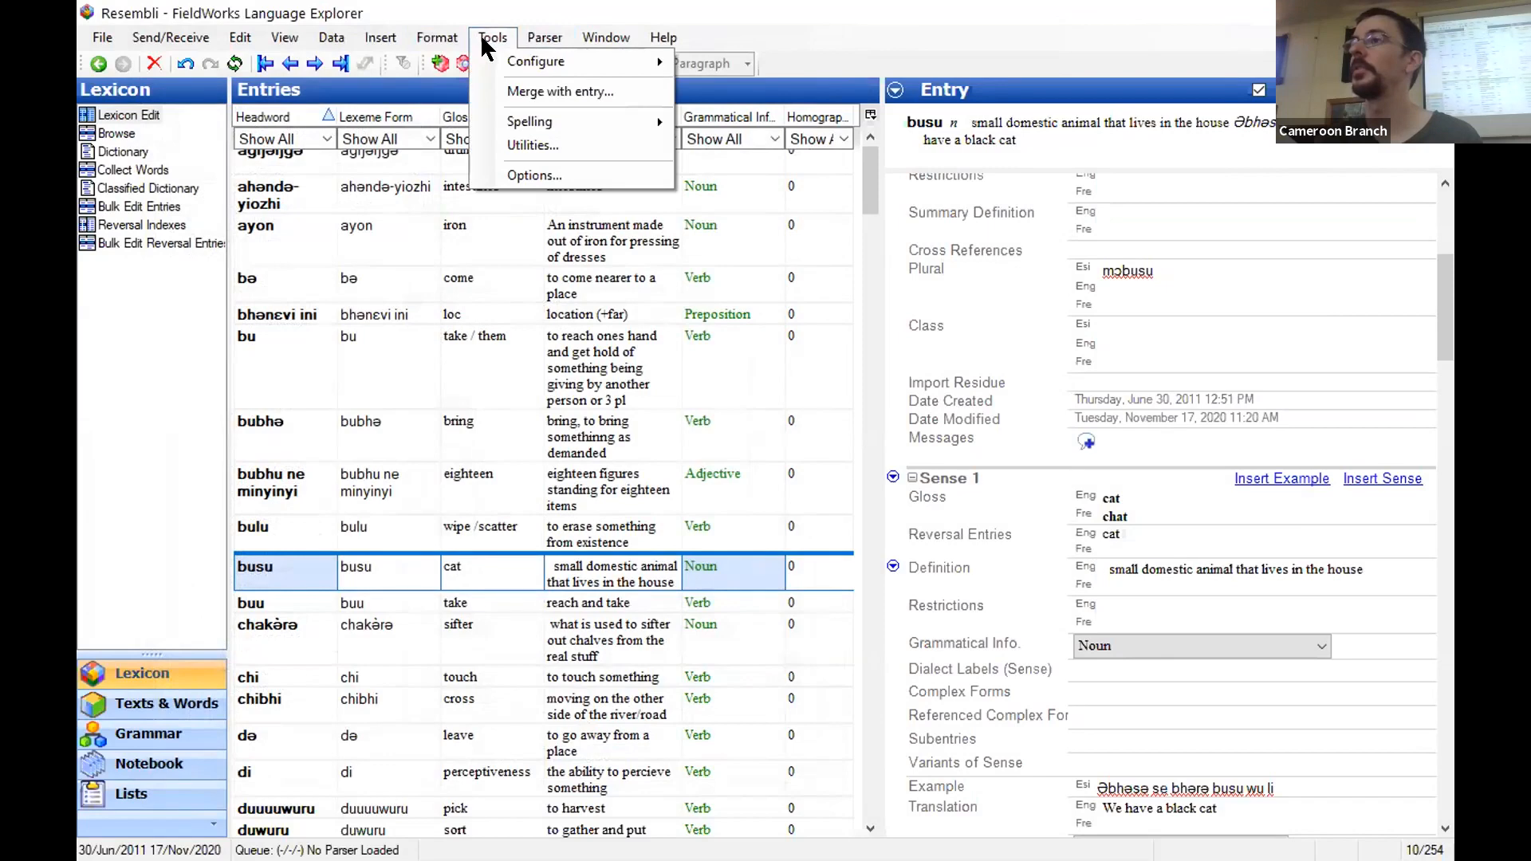
{"action": "mouse_move", "coordinate": [437, 38]}
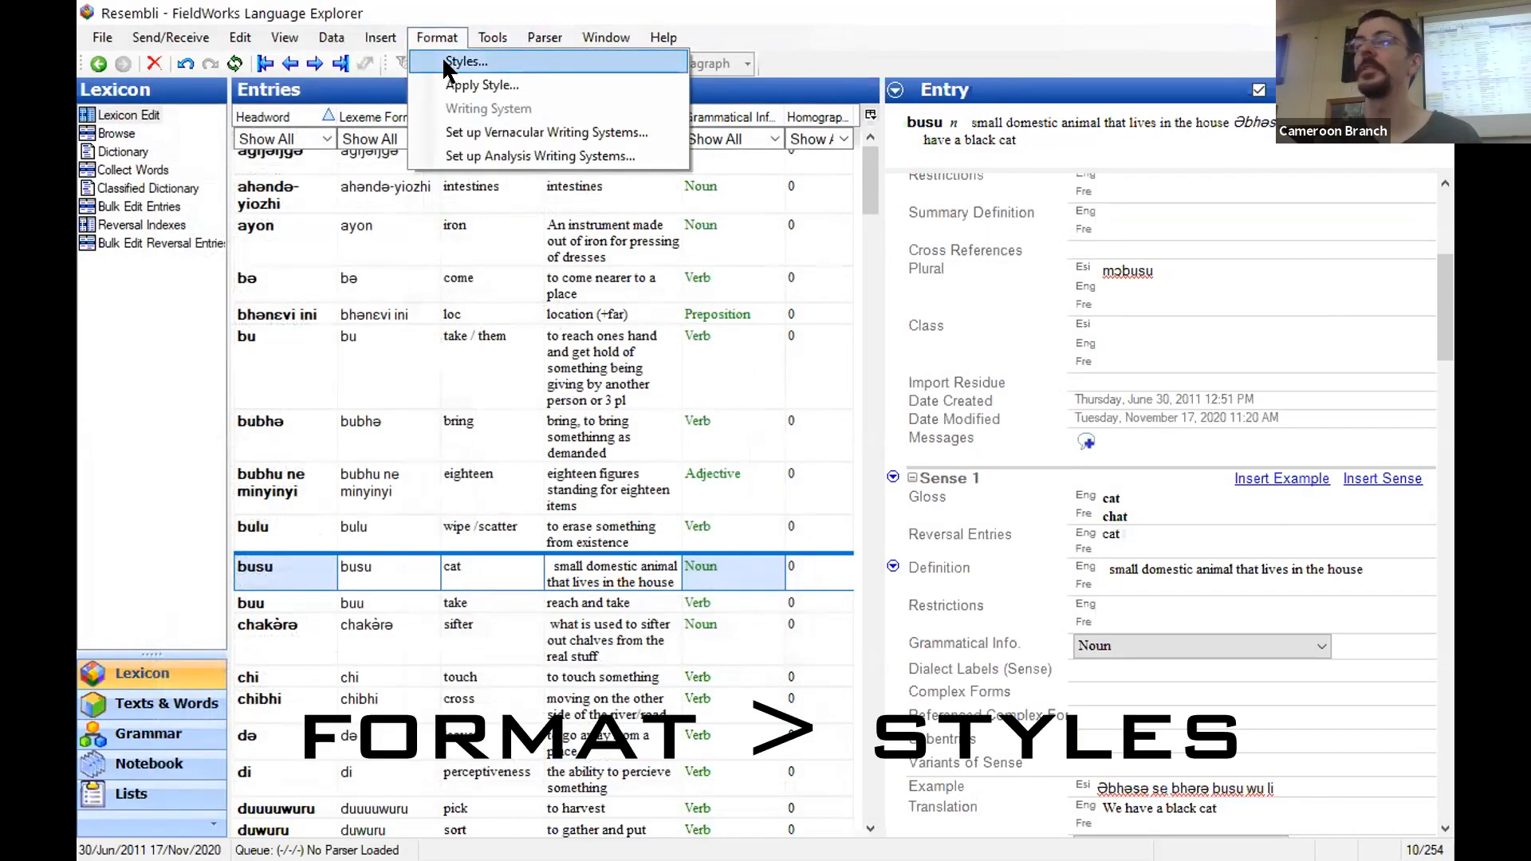
{"action": "left_click", "coordinate": [449, 64]}
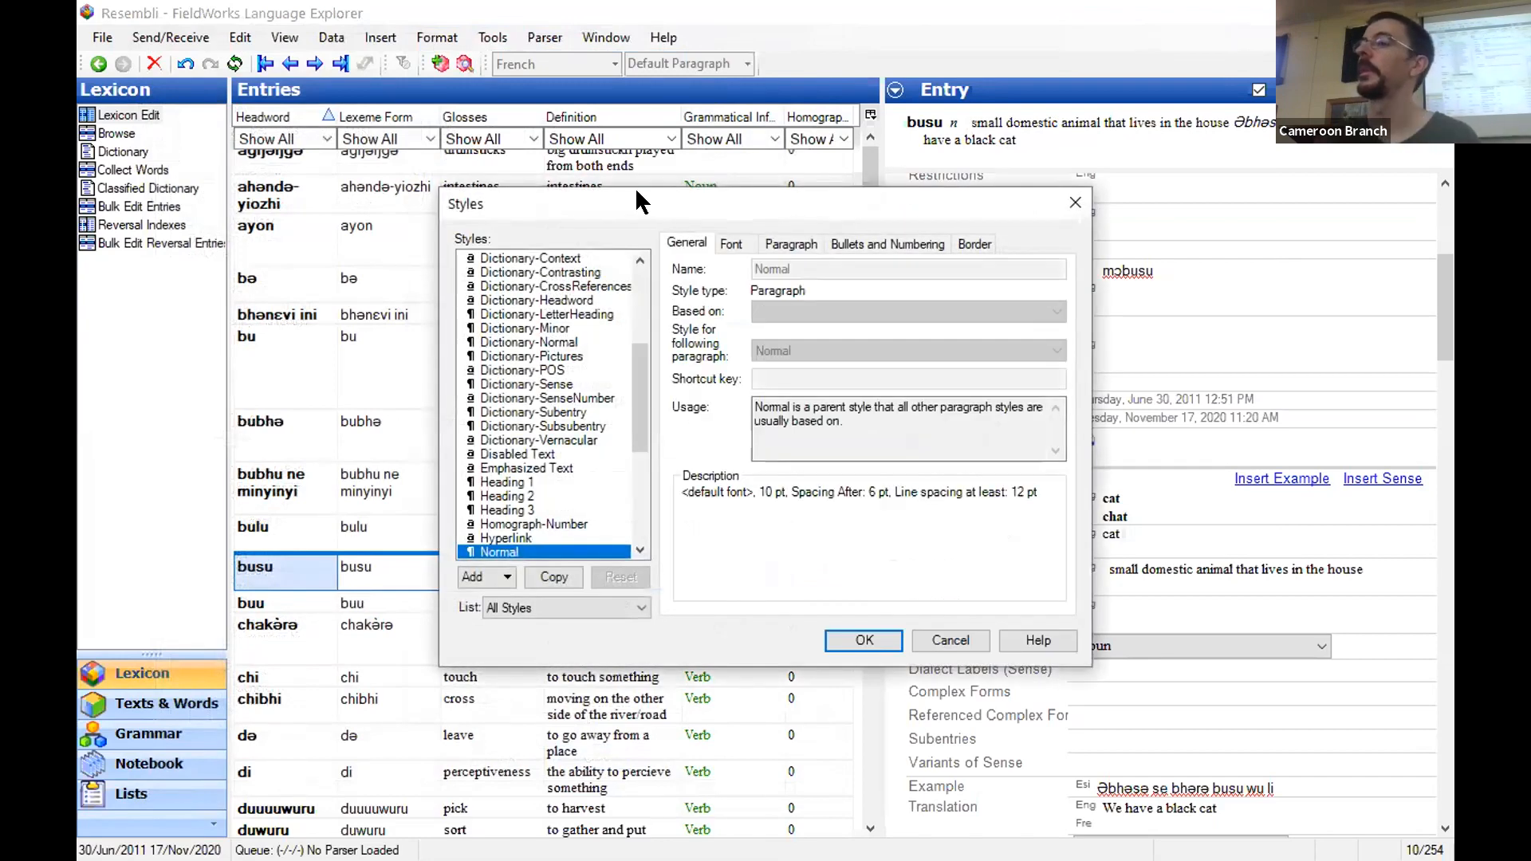
{"action": "left_click_drag", "start_coordinate": [635, 192], "coordinate": [373, 192]}
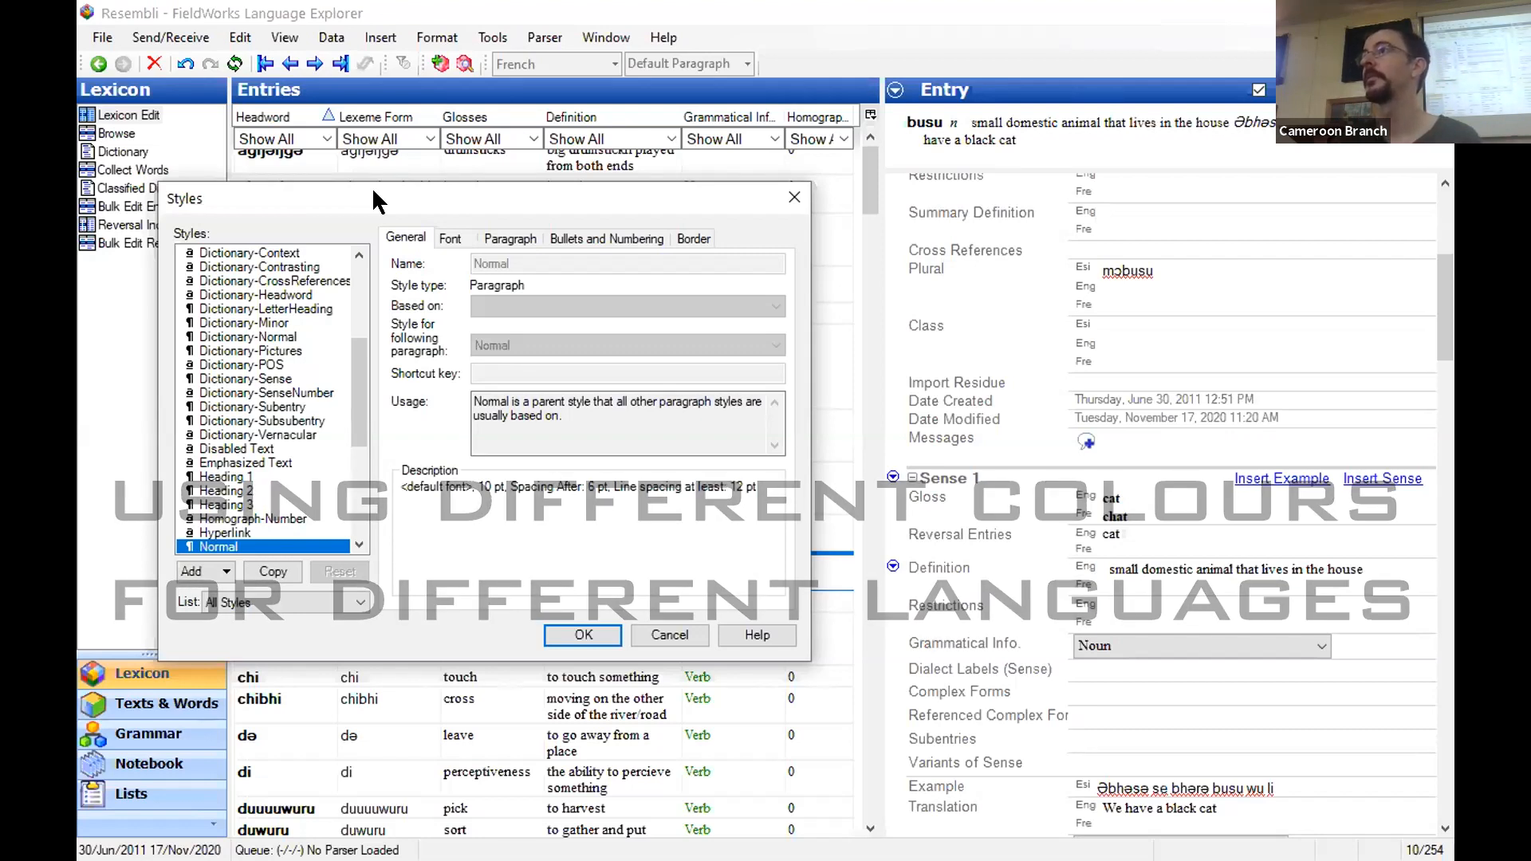
{"action": "left_click", "coordinate": [687, 627]}
- In the Normal style, set the font colour of the French writing system to Blue
{"action": "left_click", "coordinate": [434, 39]}
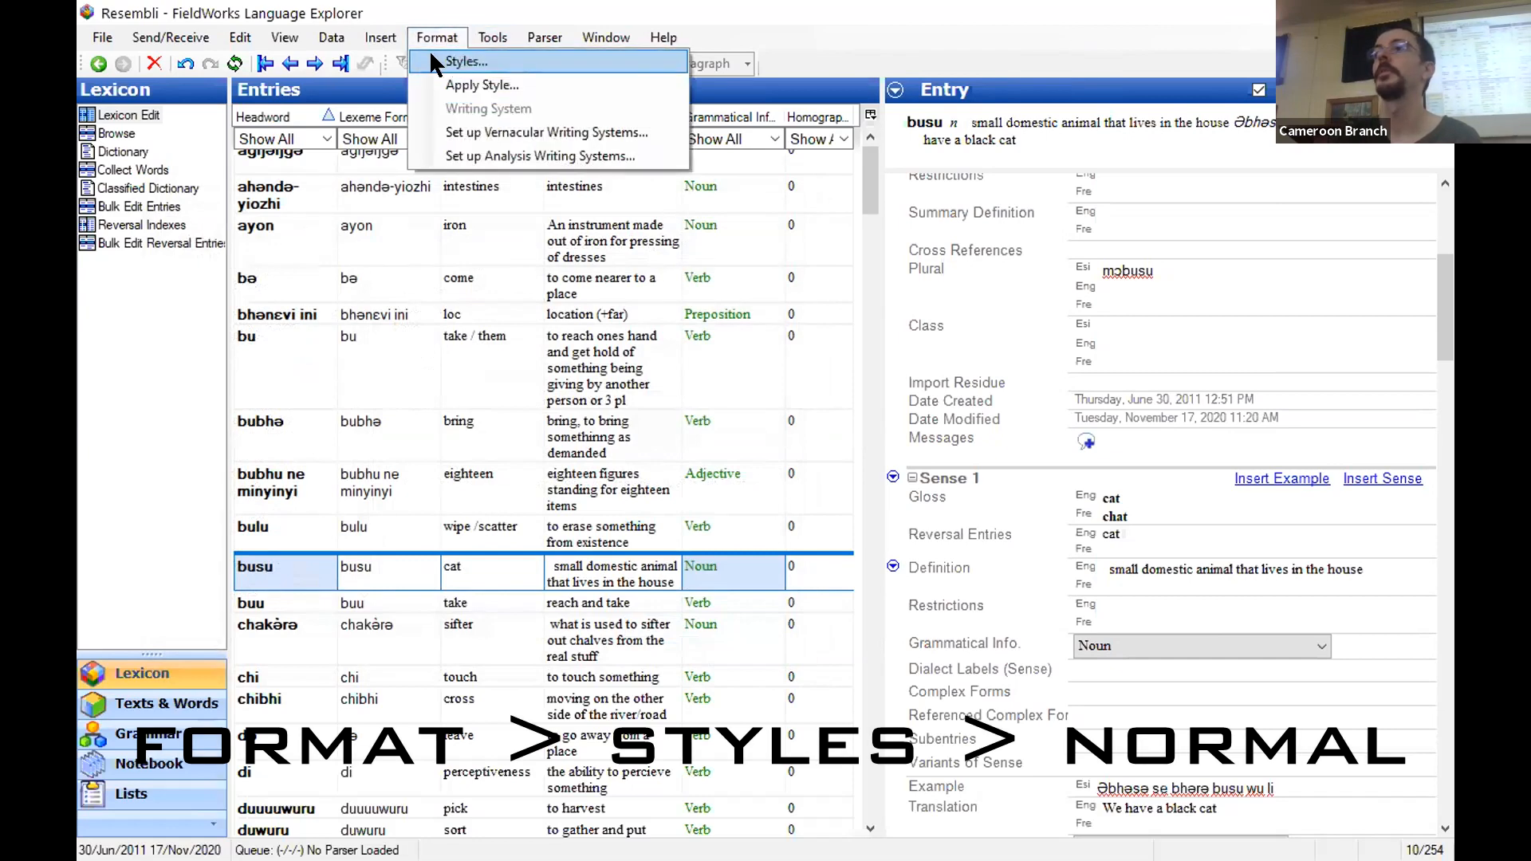
{"action": "left_click", "coordinate": [432, 57]}
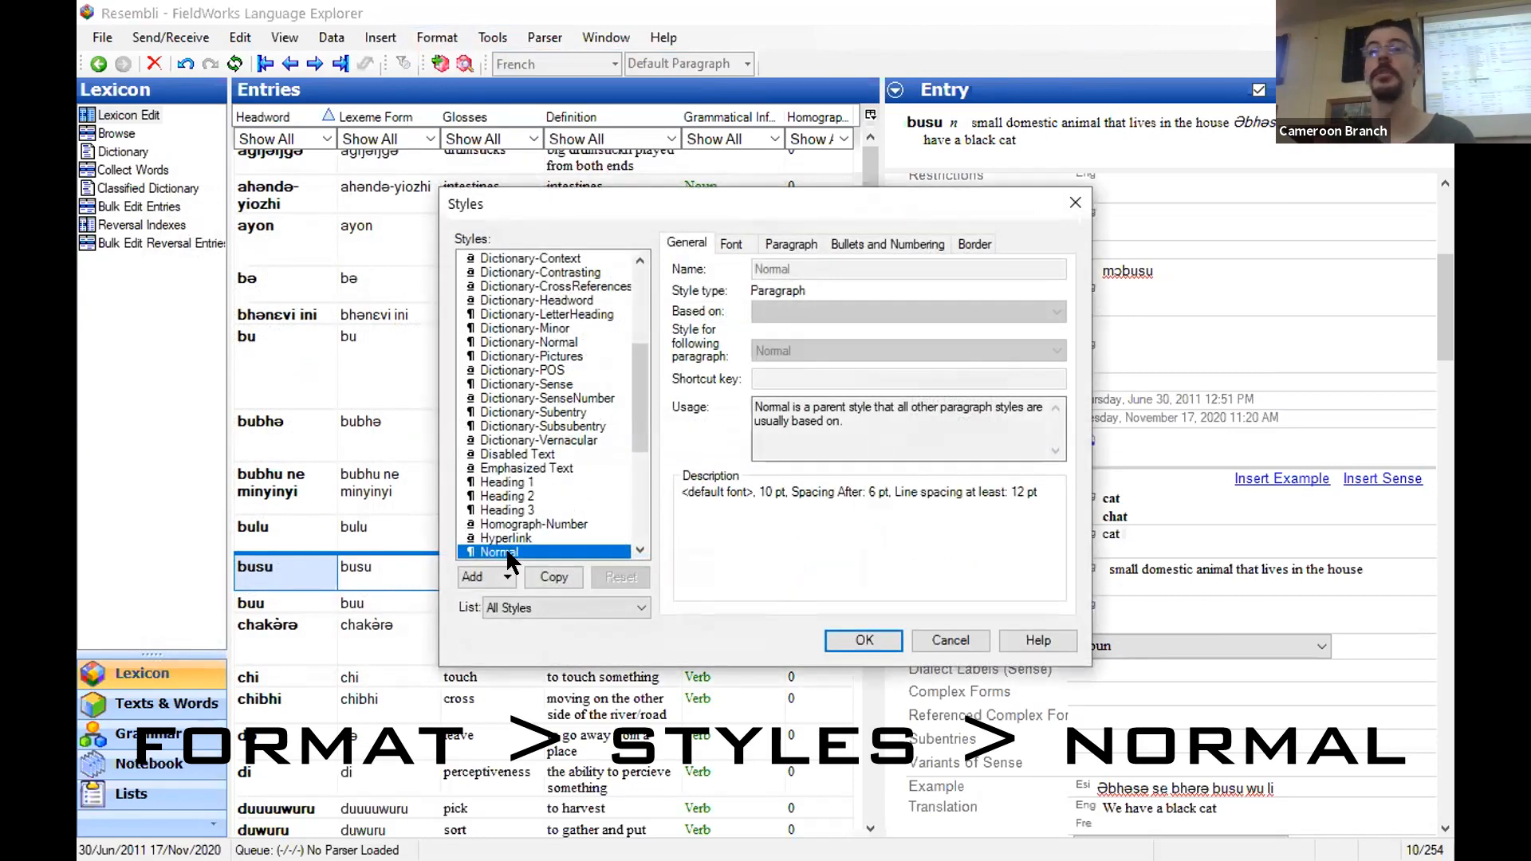
{"action": "scroll", "coordinate": [590, 435], "scroll_direction": "down", "scroll_amount": 3}
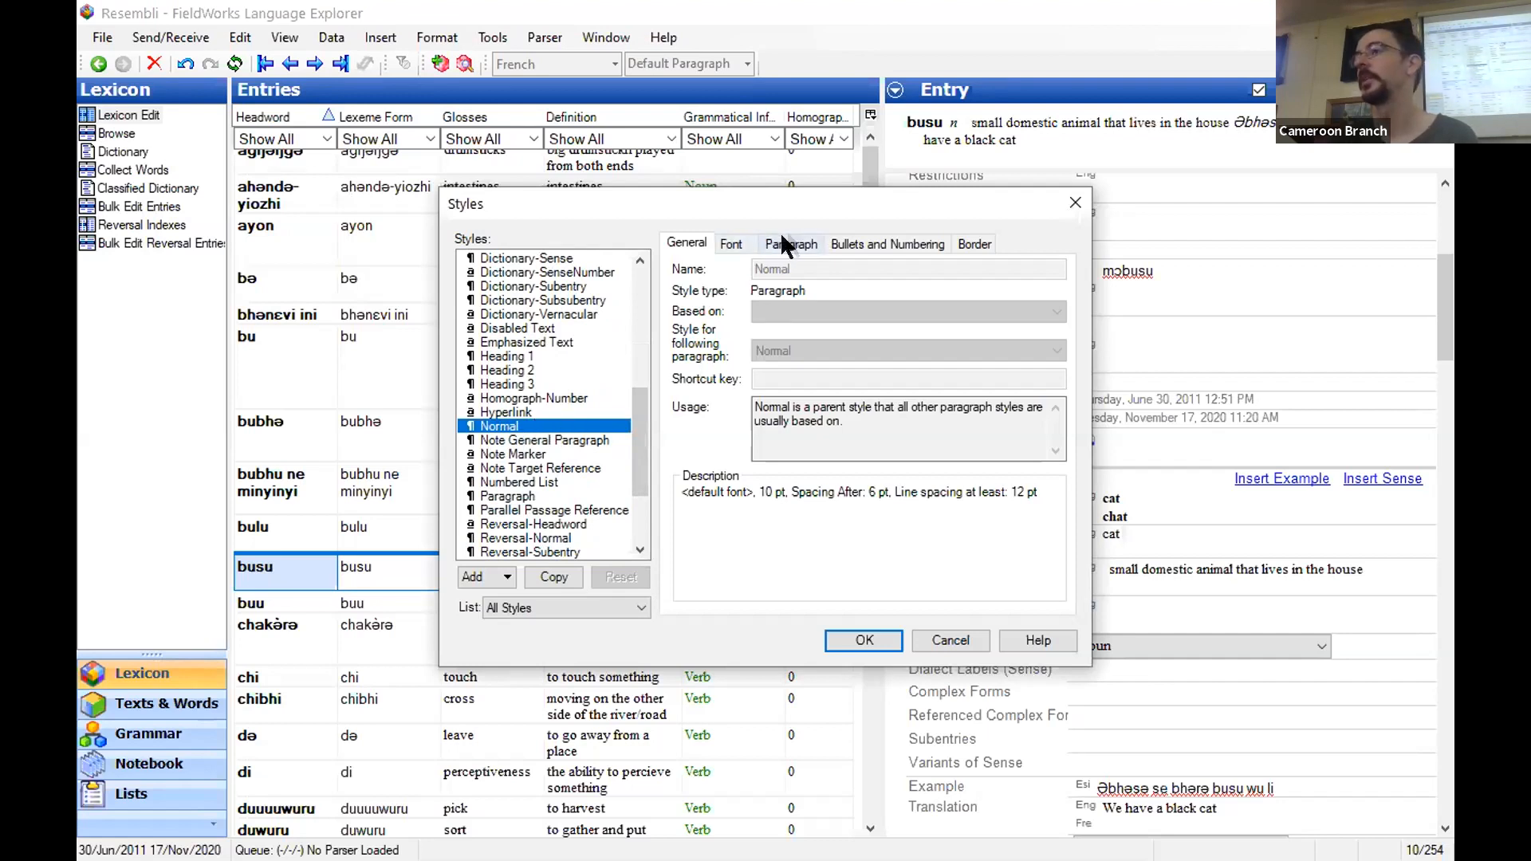
{"action": "left_click", "coordinate": [734, 242]}
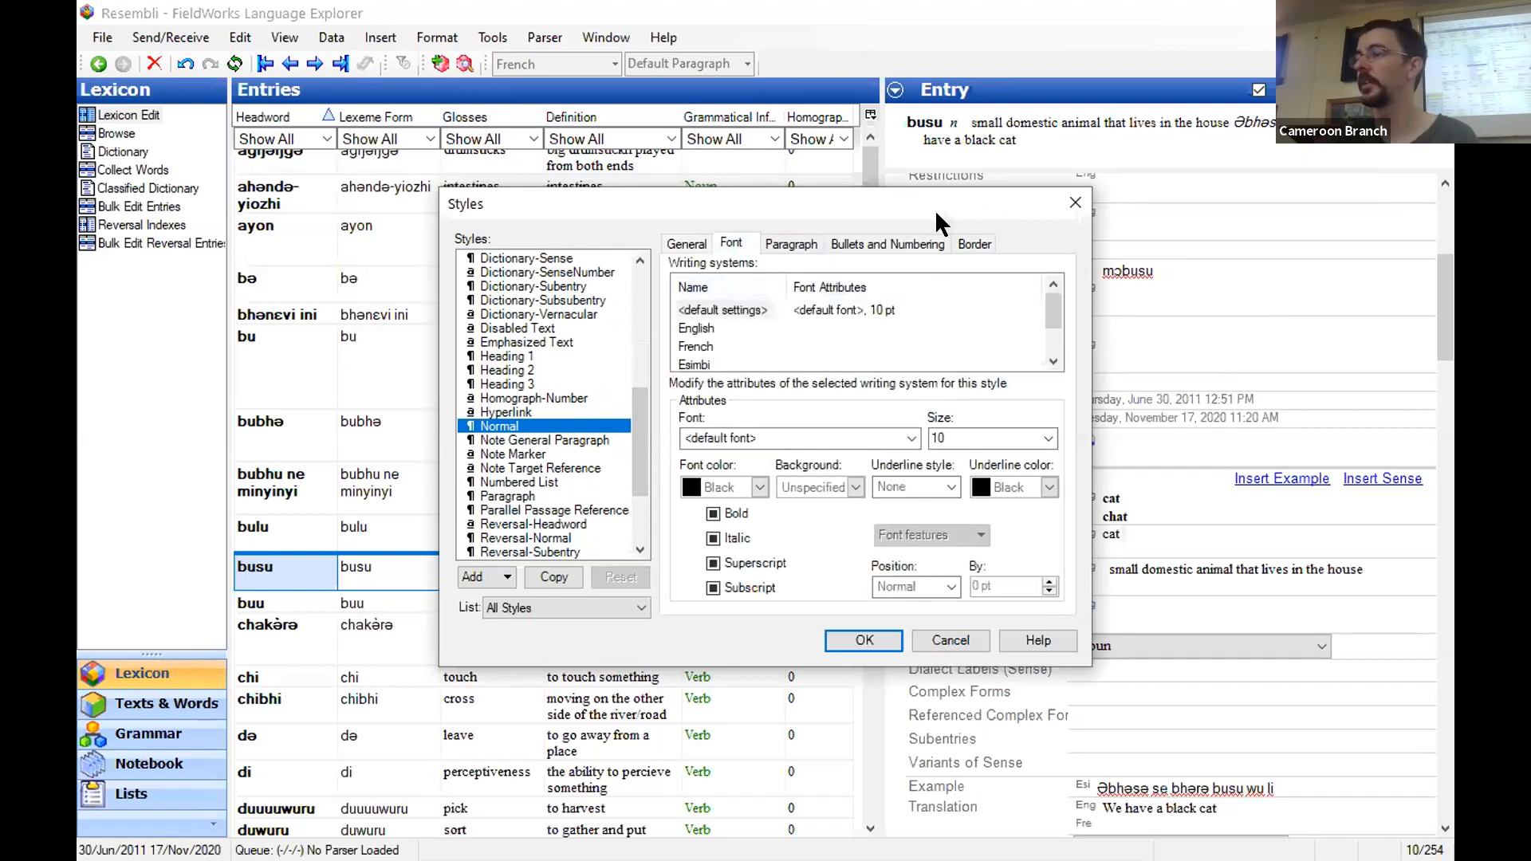
{"action": "left_click", "coordinate": [698, 364]}
{"action": "left_click", "coordinate": [702, 328]}
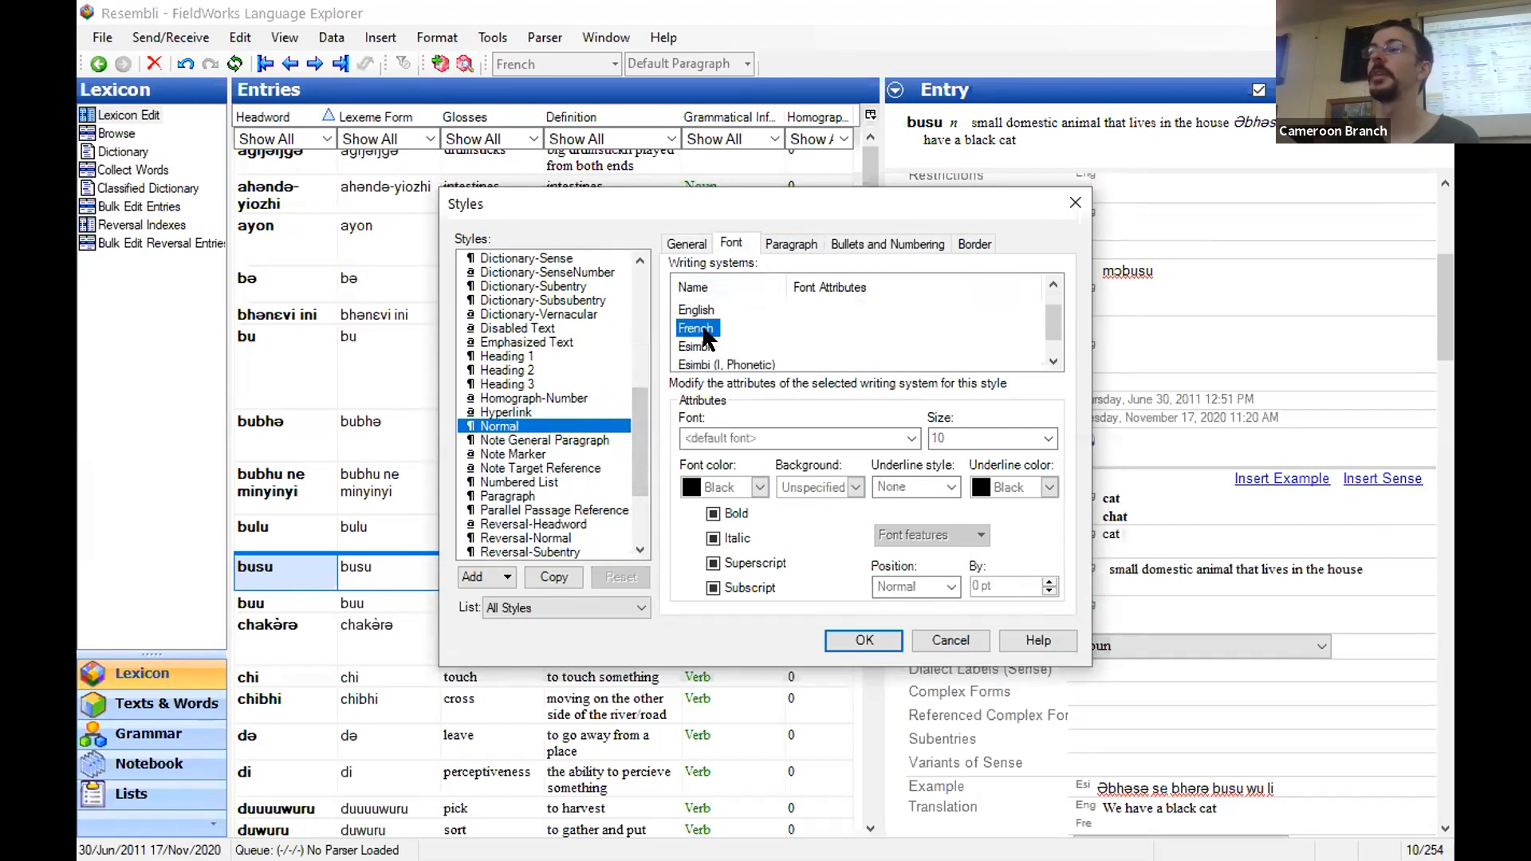
{"action": "left_click", "coordinate": [757, 488]}
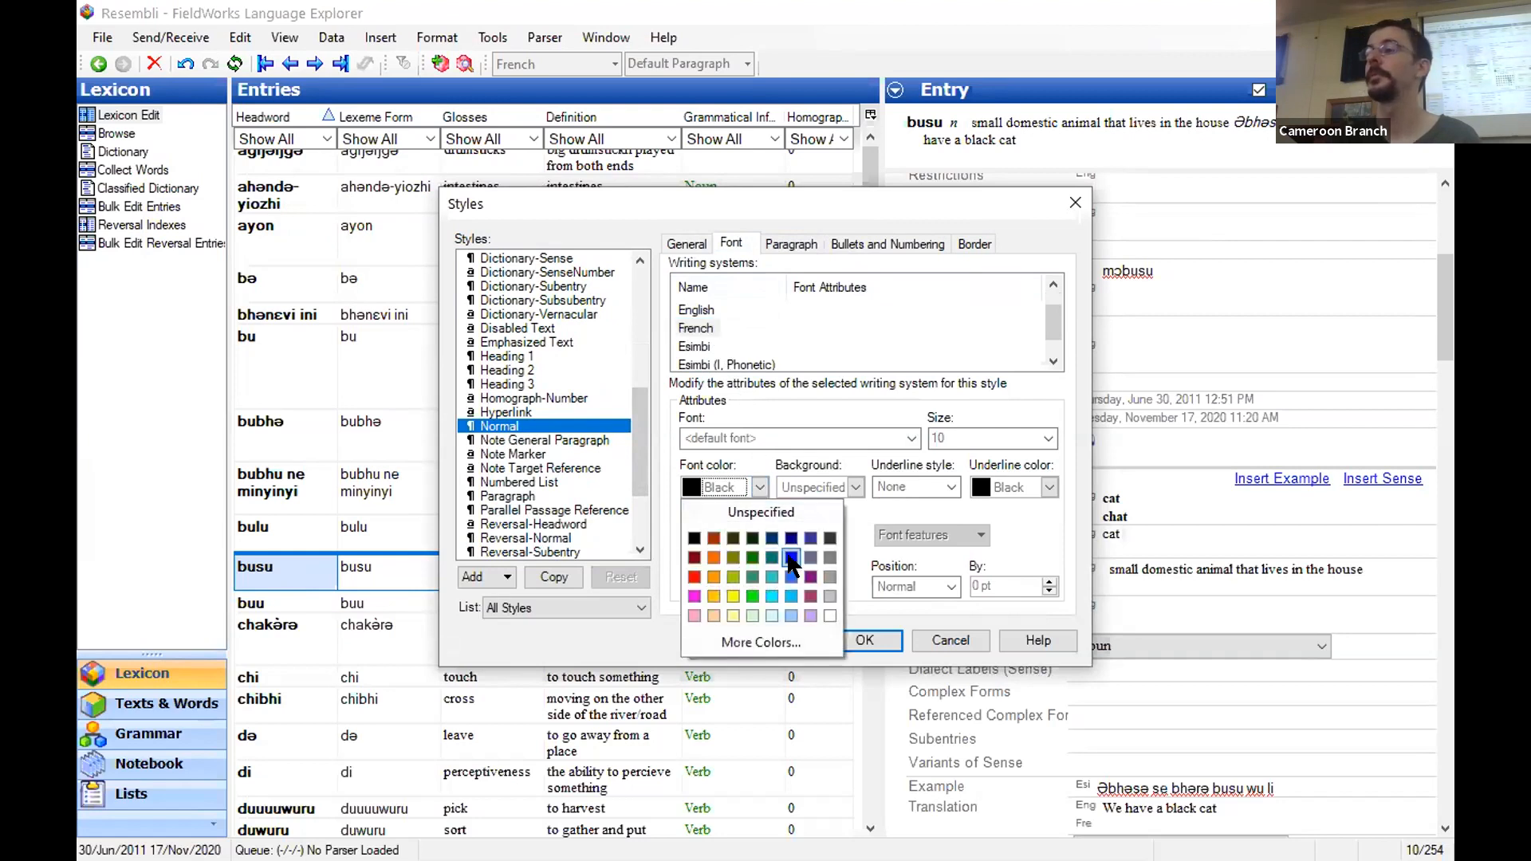
{"action": "left_click", "coordinate": [791, 557]}
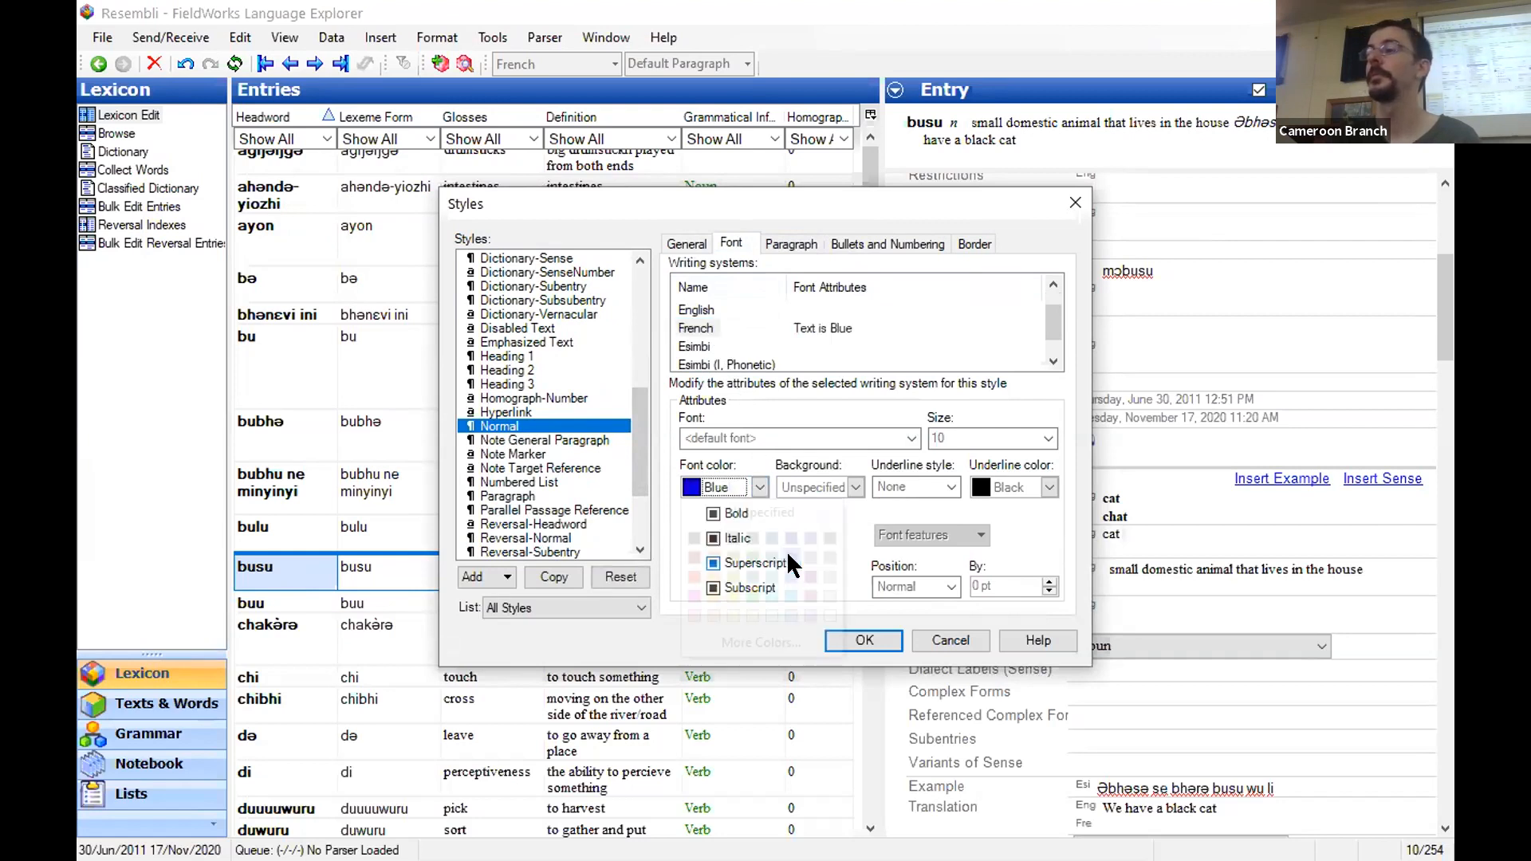
- Set the English writing system's font colour to Green in the Normal style and apply the style changes
{"action": "left_click", "coordinate": [697, 311]}
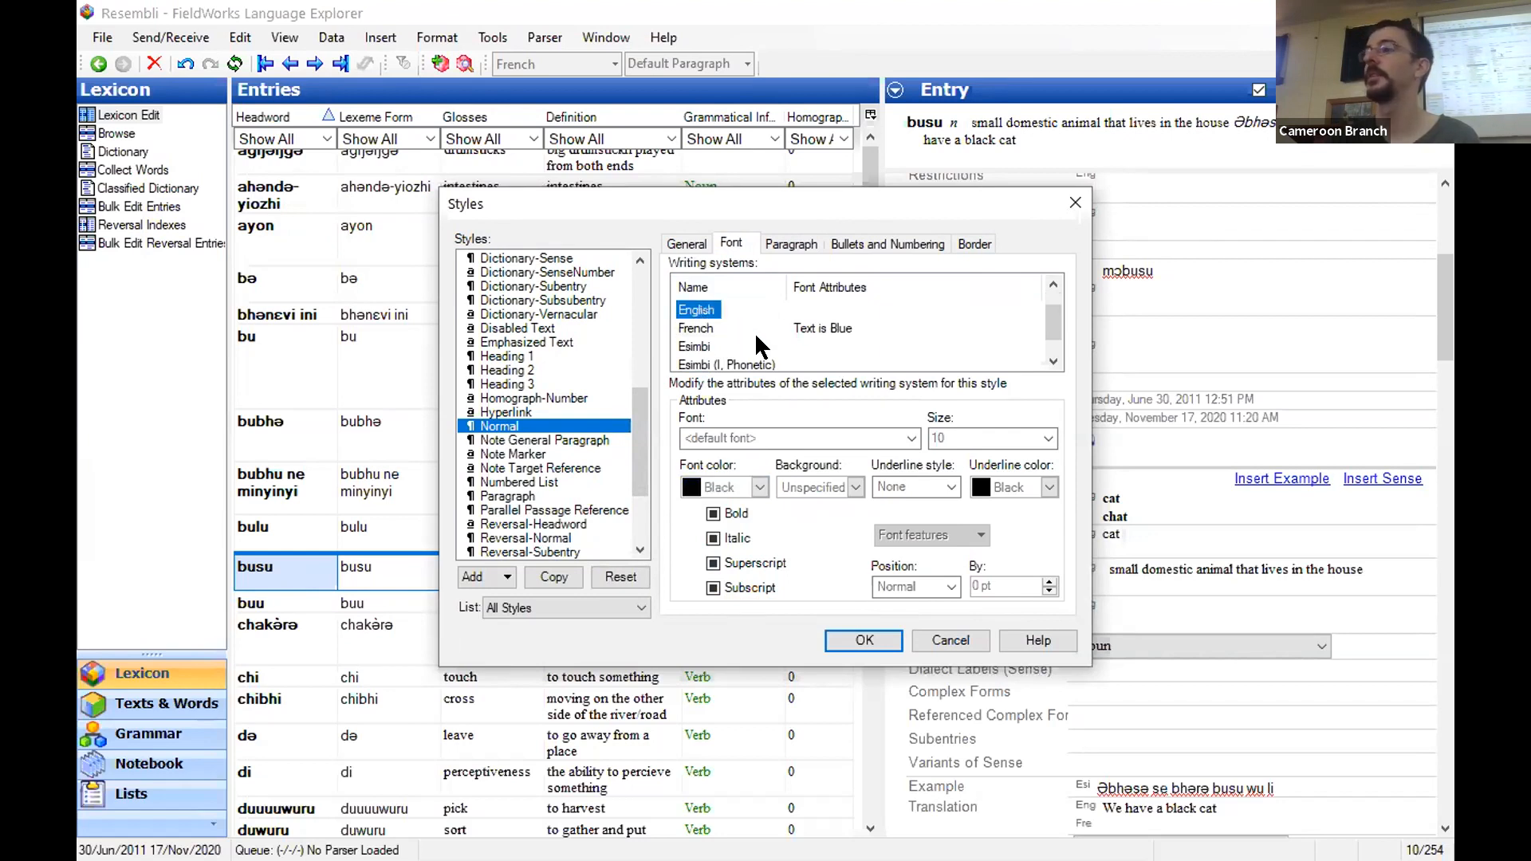
{"action": "left_click", "coordinate": [759, 487]}
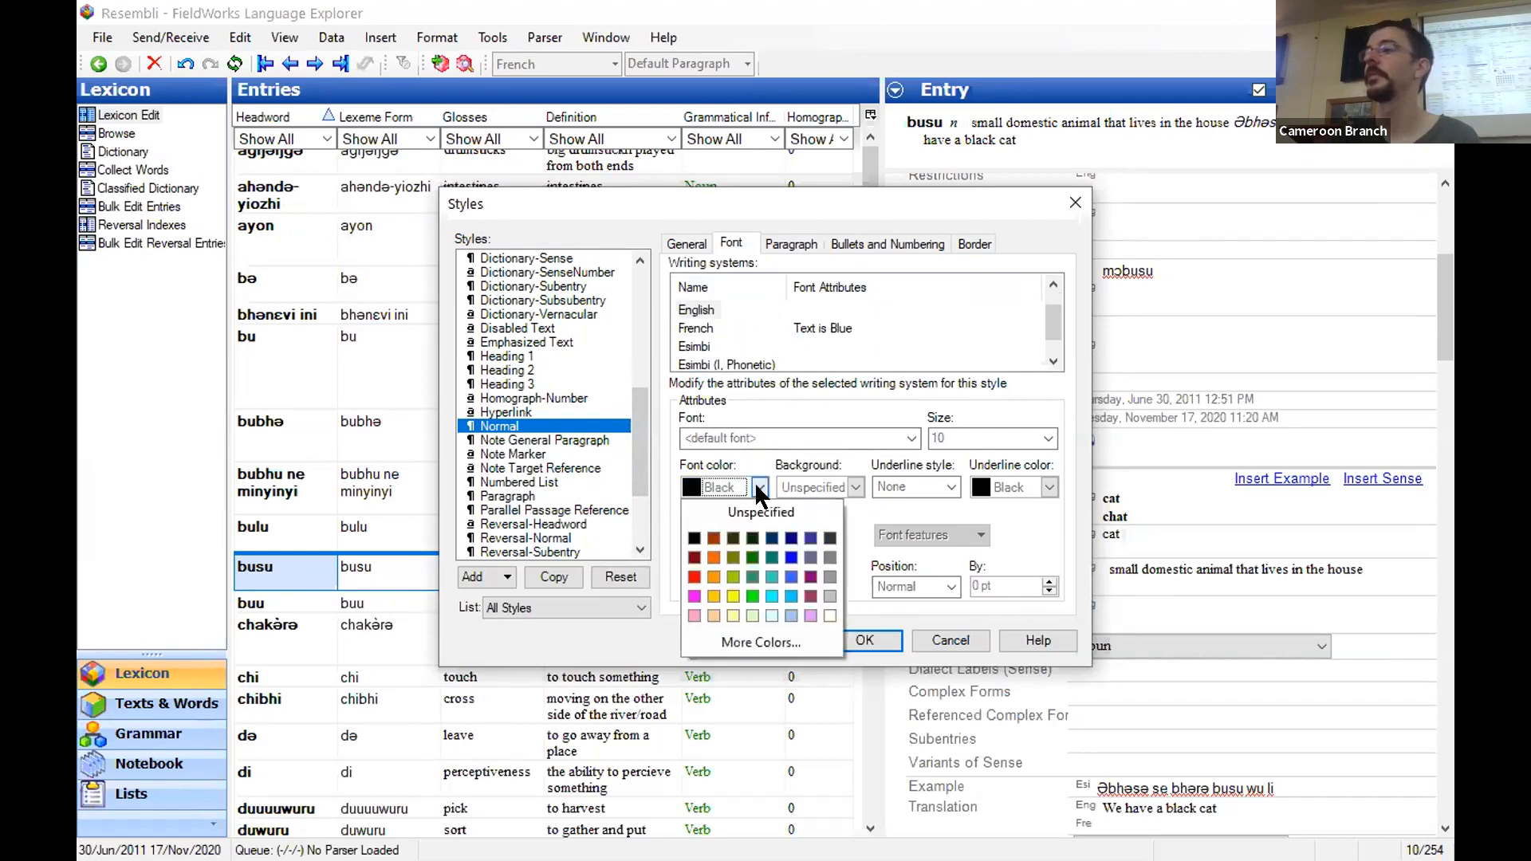
{"action": "left_click", "coordinate": [751, 558]}
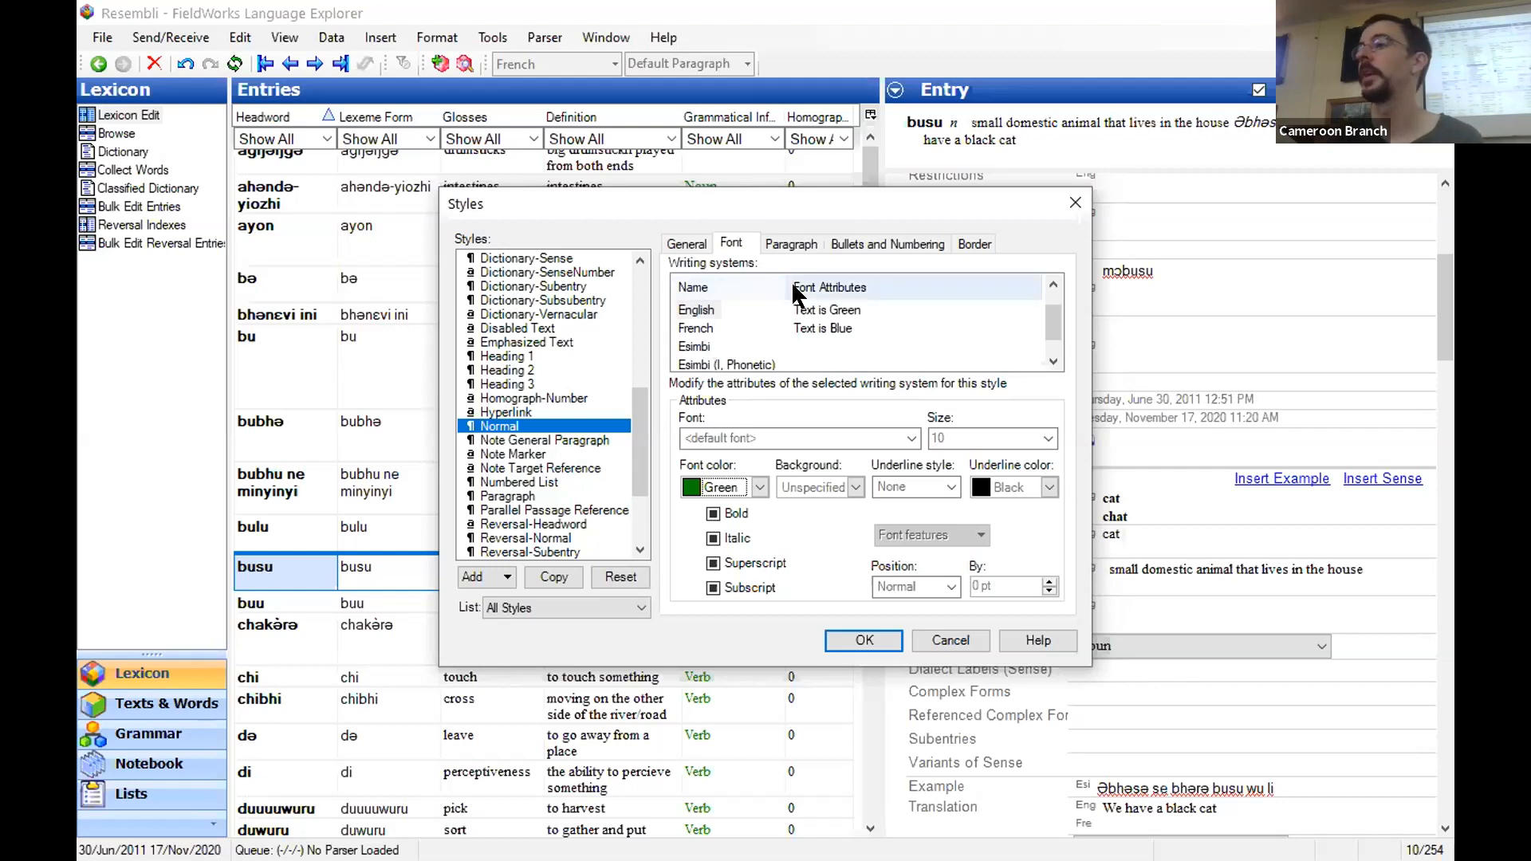
{"action": "left_click", "coordinate": [848, 626]}
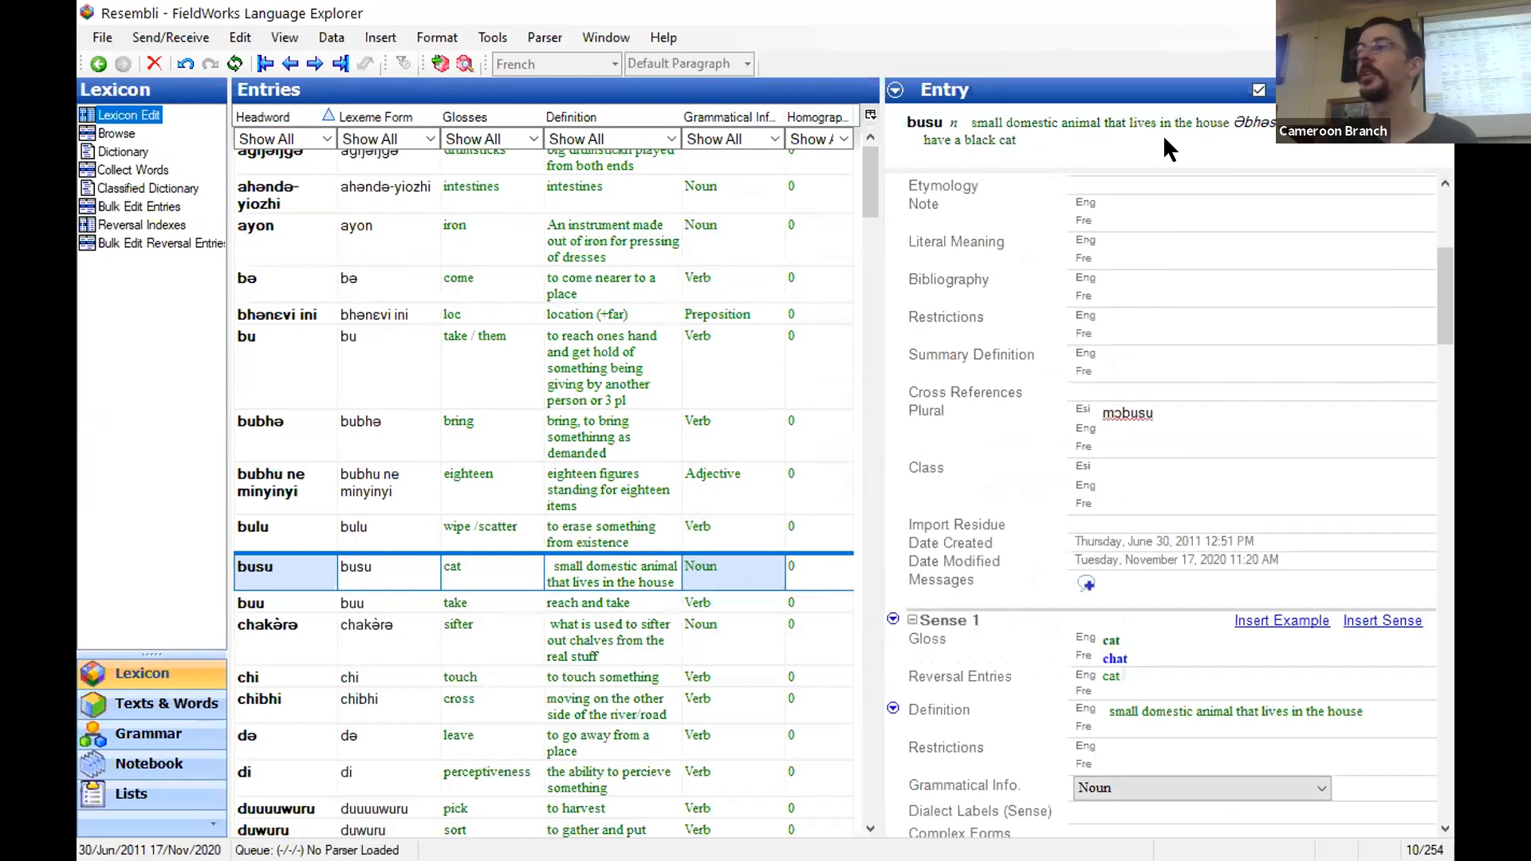
{"action": "scroll", "coordinate": [1203, 330], "scroll_direction": "down", "scroll_amount": 1}
{"action": "scroll", "coordinate": [1200, 331], "scroll_direction": "up", "scroll_amount": 3}
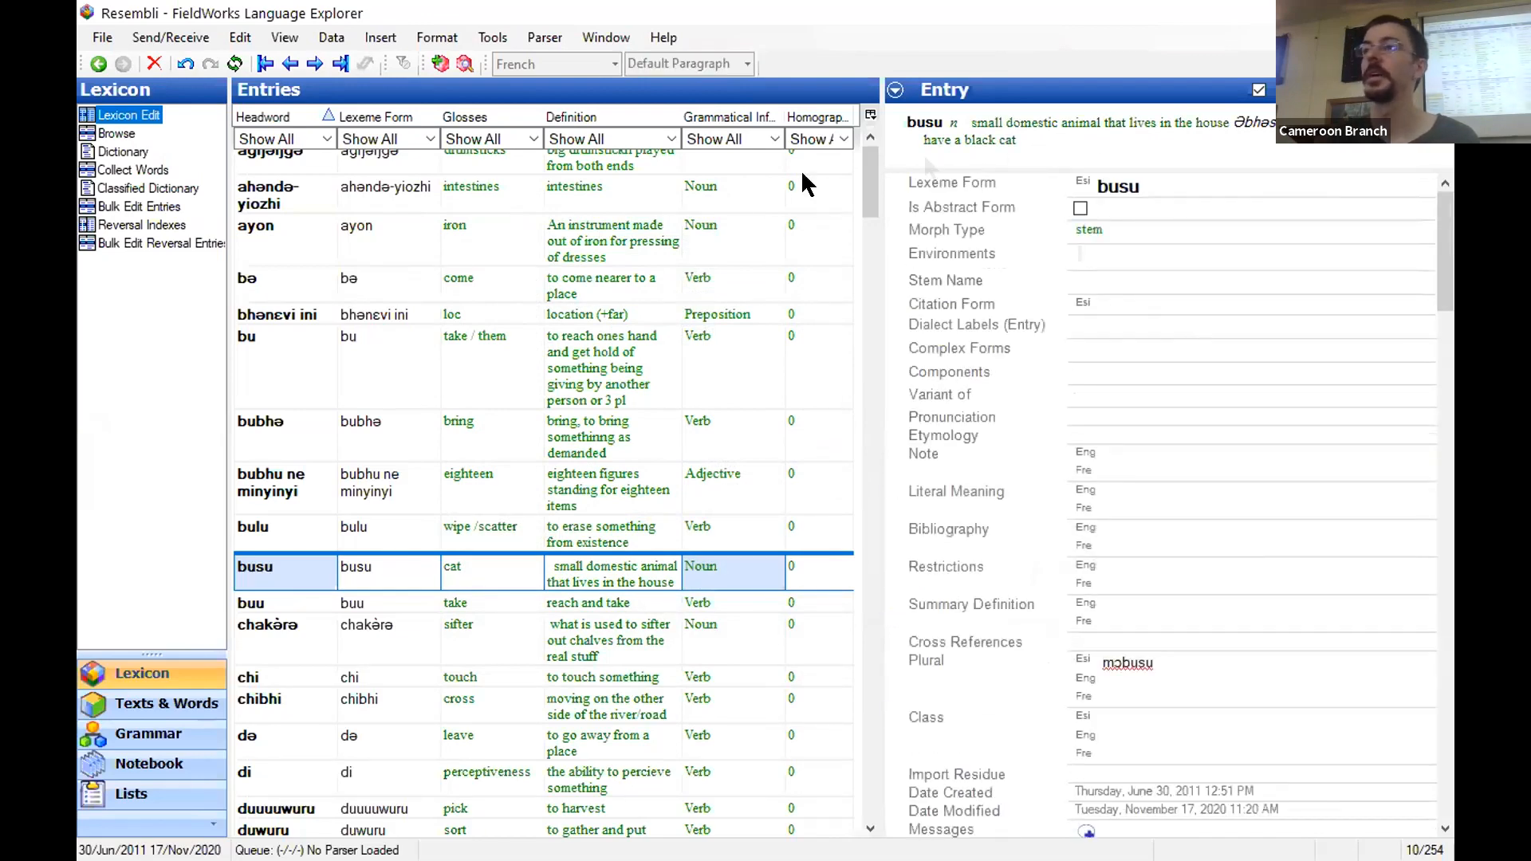
- Configure the dictionary view so the senses' Definition (or Gloss) field also includes the French writing system, and apply it
{"action": "right_click", "coordinate": [910, 123]}
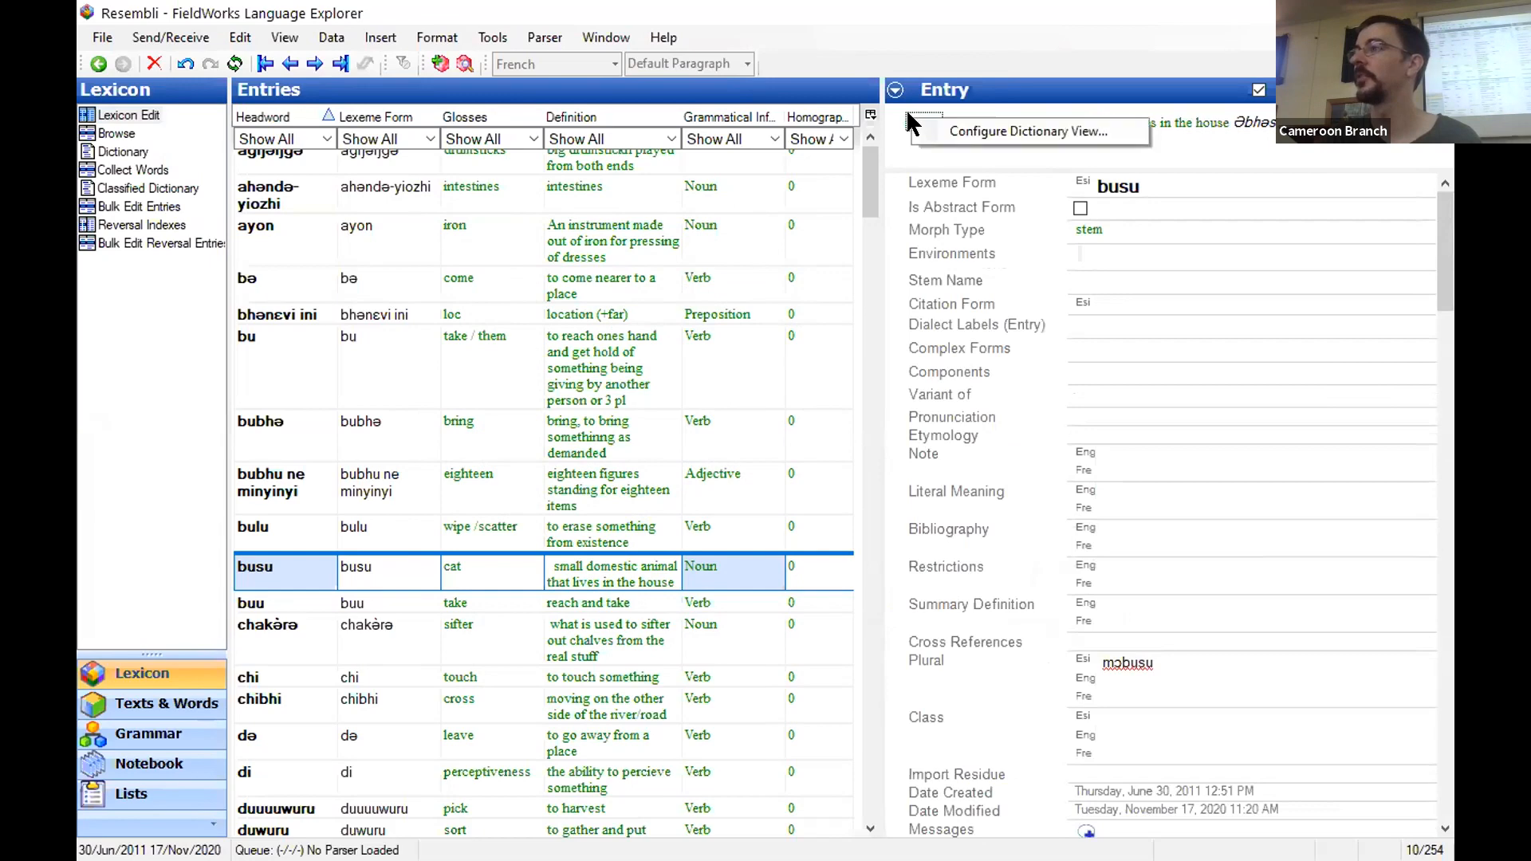
{"action": "left_click", "coordinate": [937, 124]}
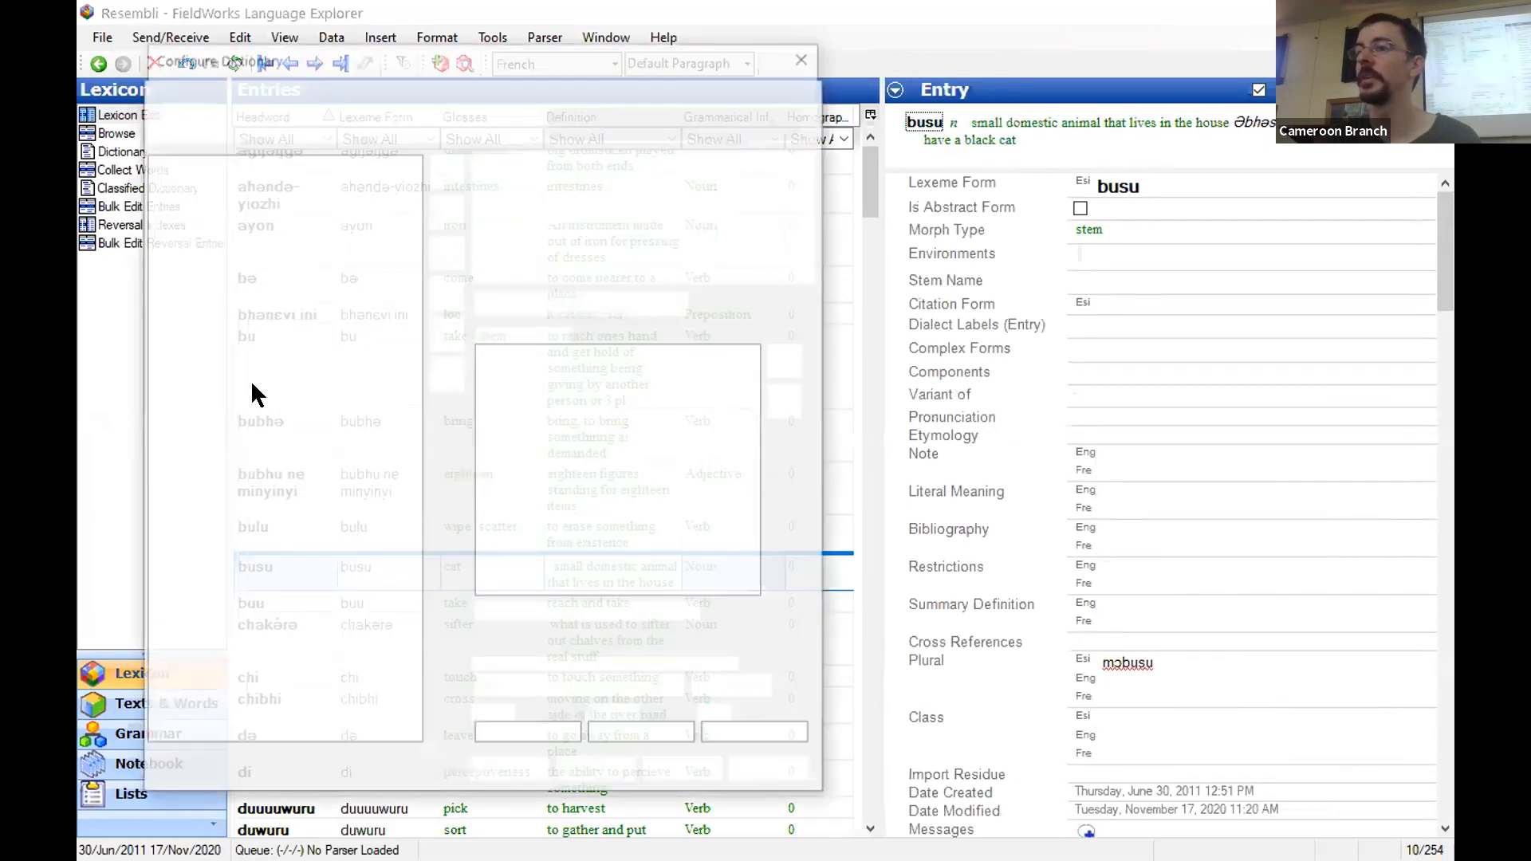
{"action": "left_click", "coordinate": [182, 370]}
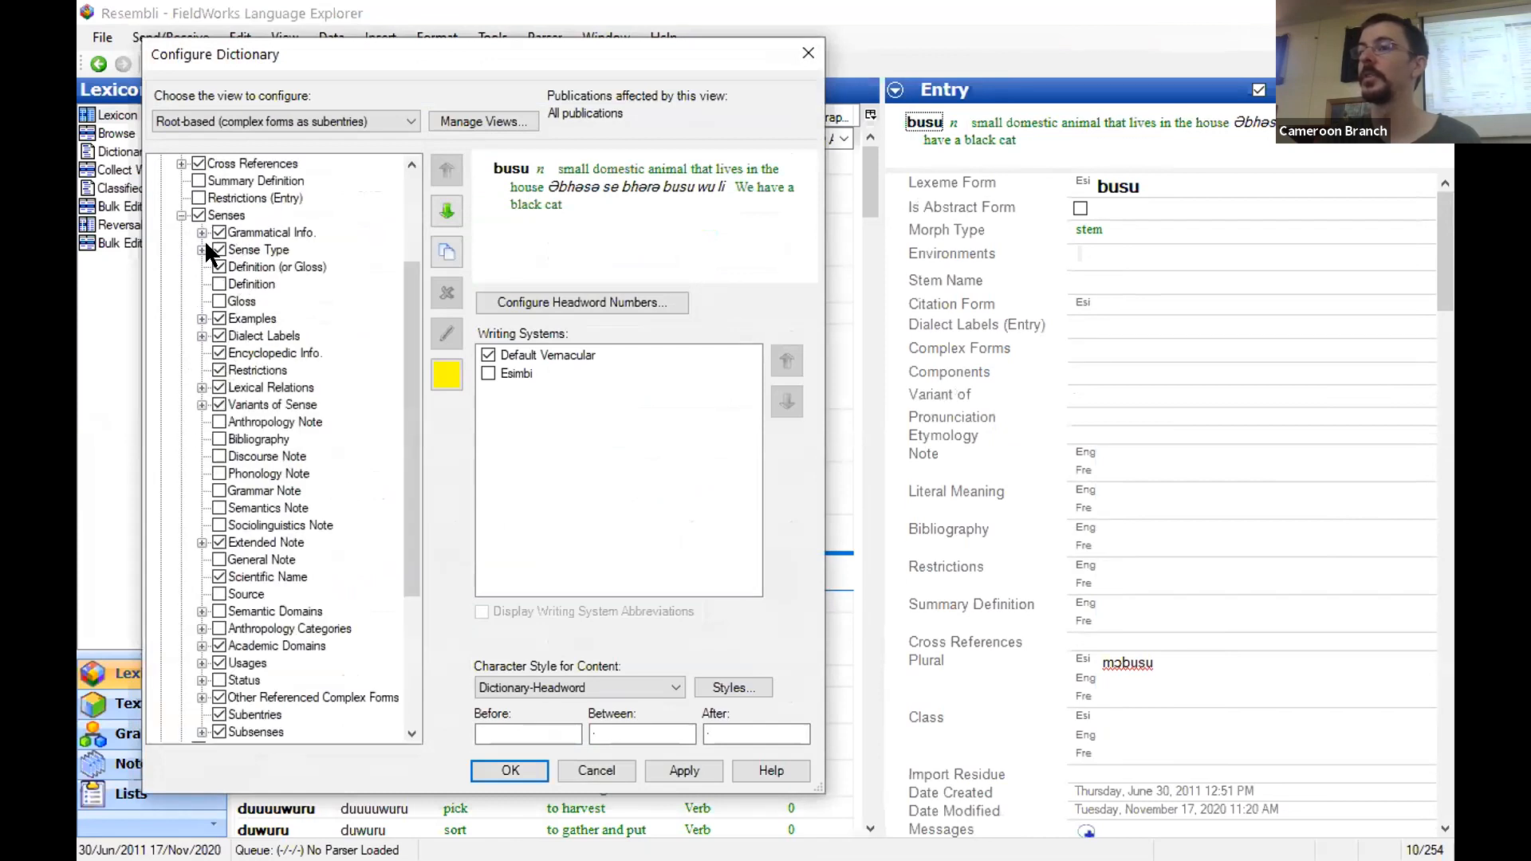
{"action": "left_click", "coordinate": [239, 266]}
{"action": "left_click", "coordinate": [488, 357]}
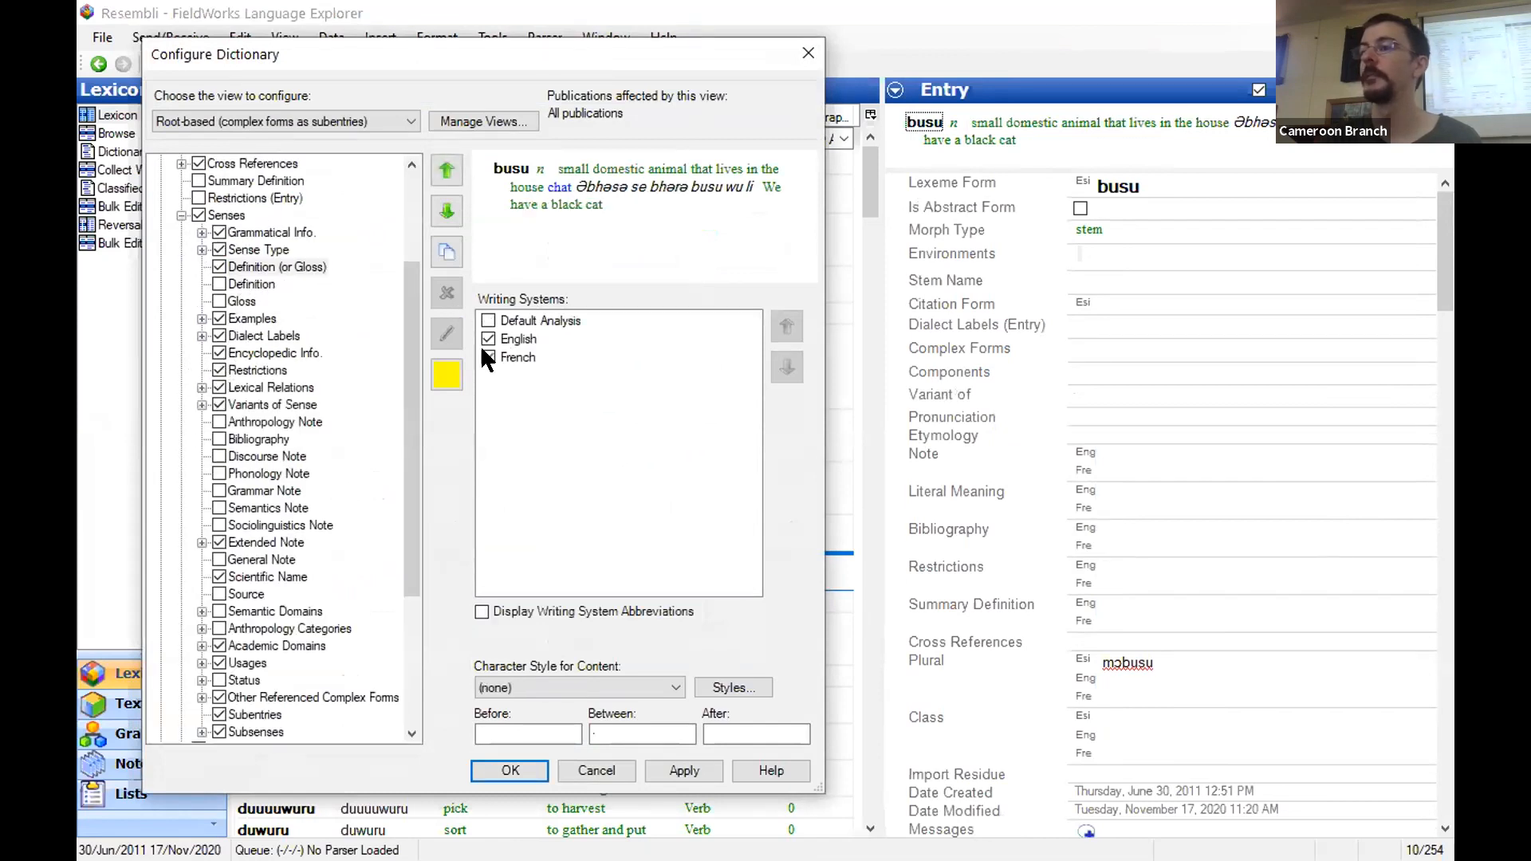
{"action": "left_click", "coordinate": [669, 766]}
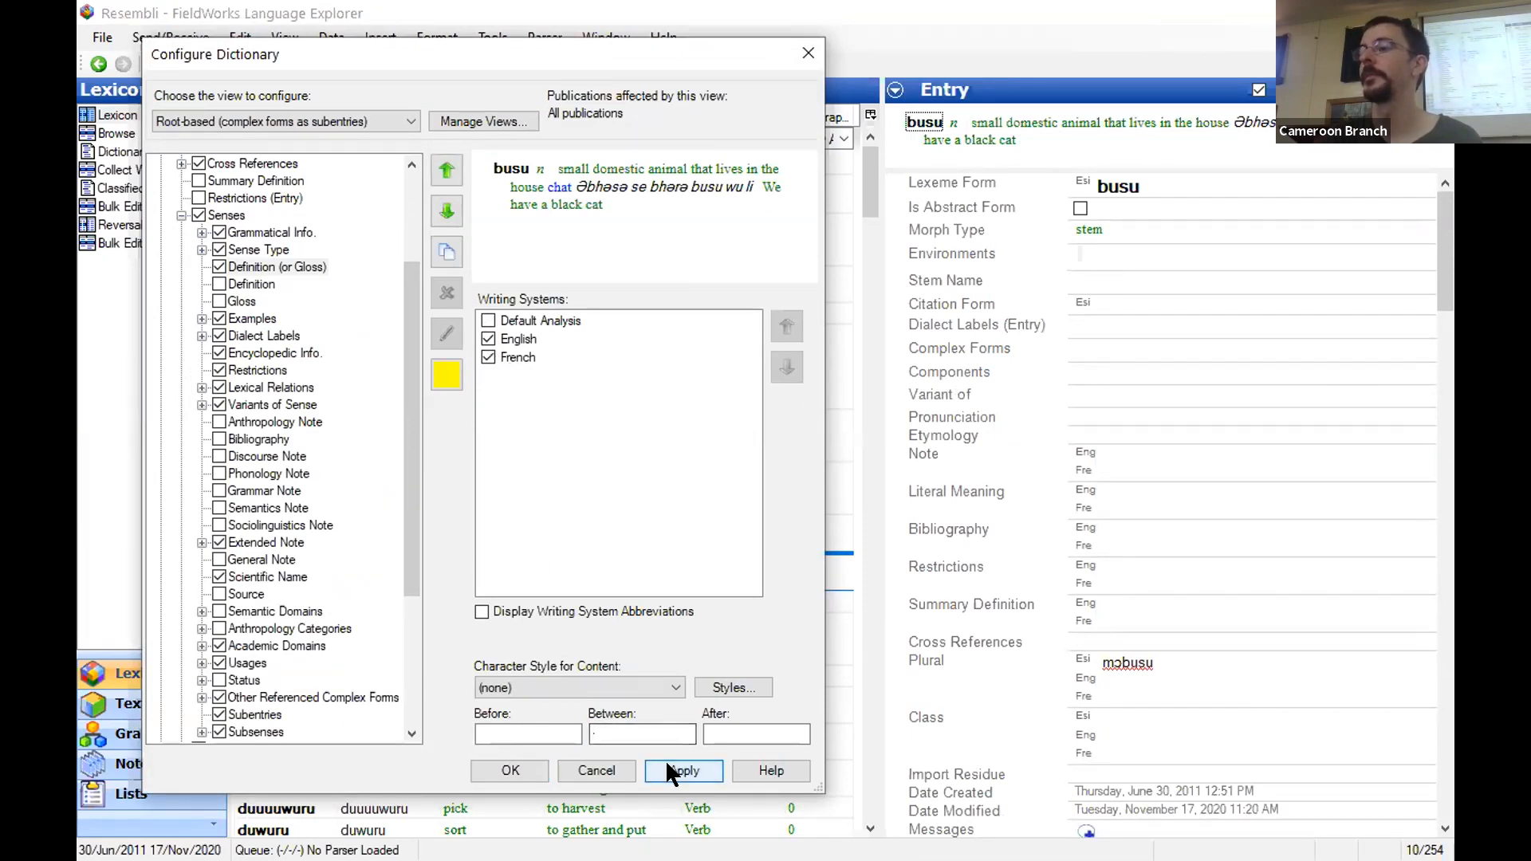
{"action": "left_click", "coordinate": [541, 763]}
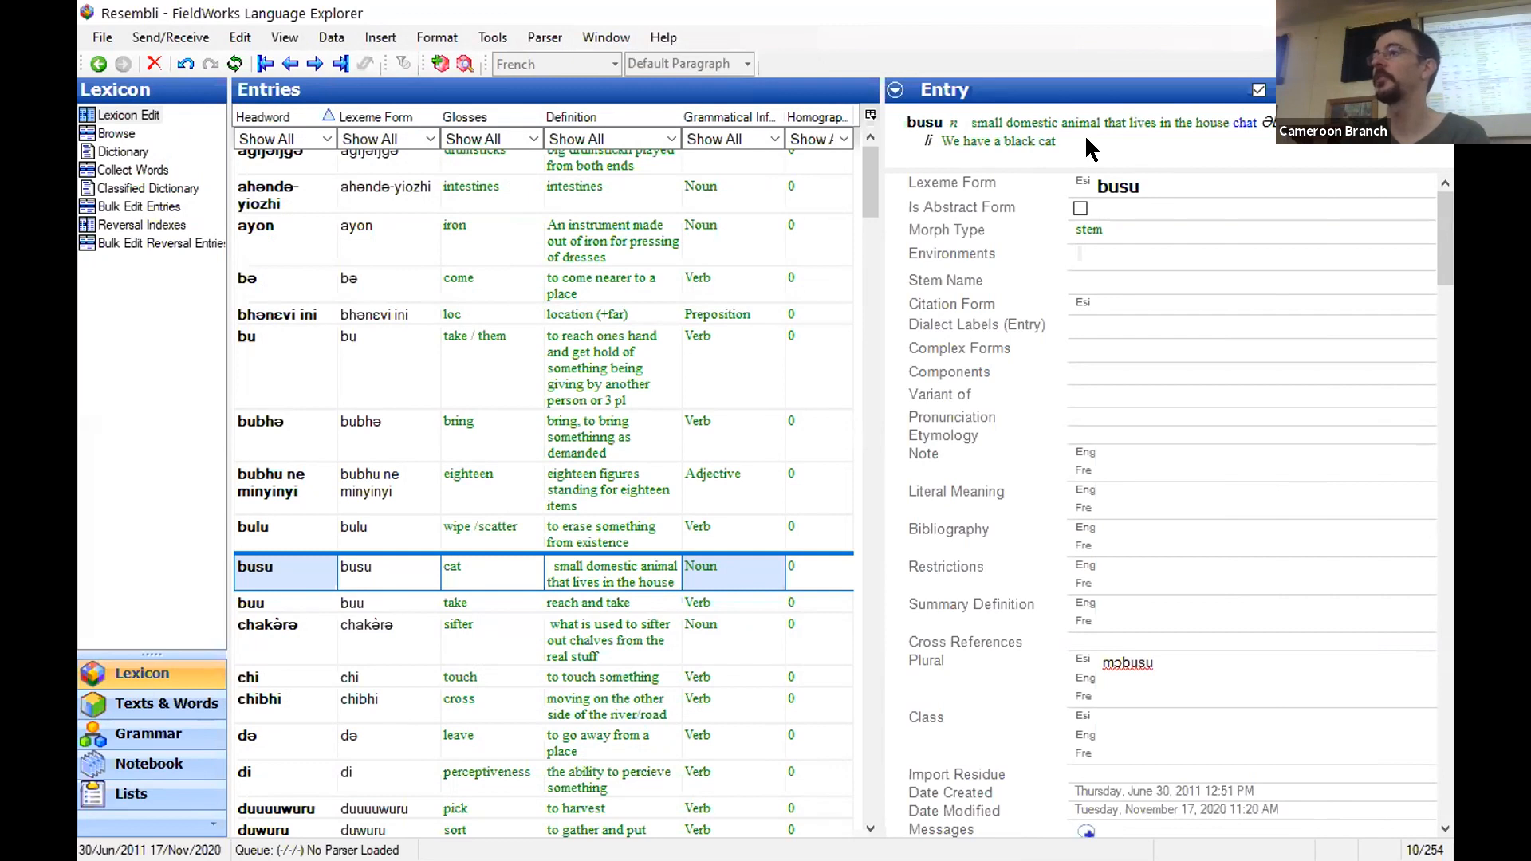
- In the Normal style, set the font colour of the English writing system to Blue
{"action": "double_click", "coordinate": [948, 118]}
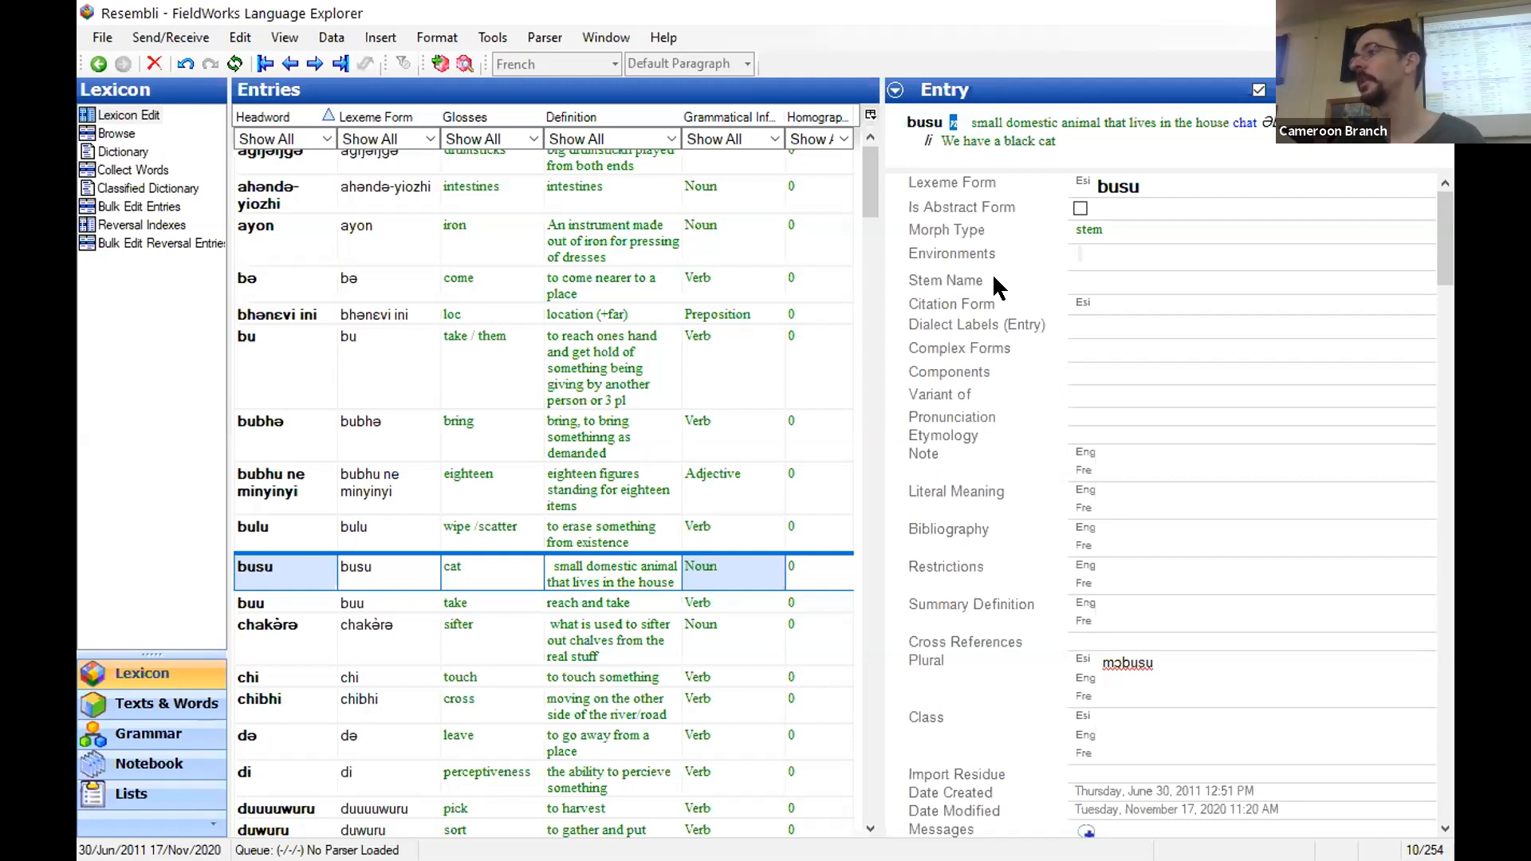
{"action": "left_click", "coordinate": [474, 38]}
{"action": "mouse_move", "coordinate": [448, 40]}
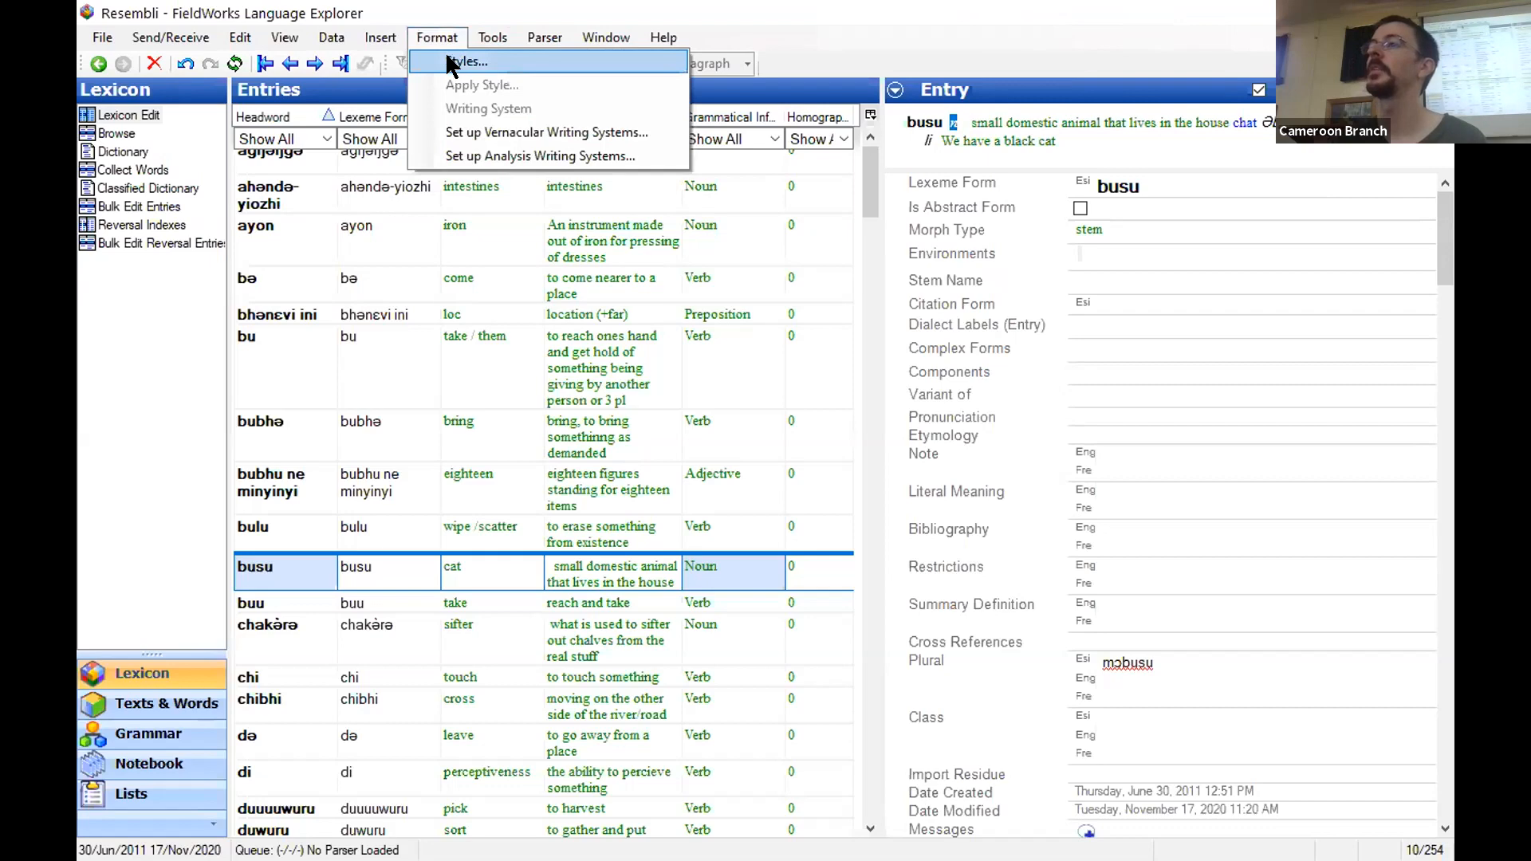
{"action": "left_click", "coordinate": [448, 60]}
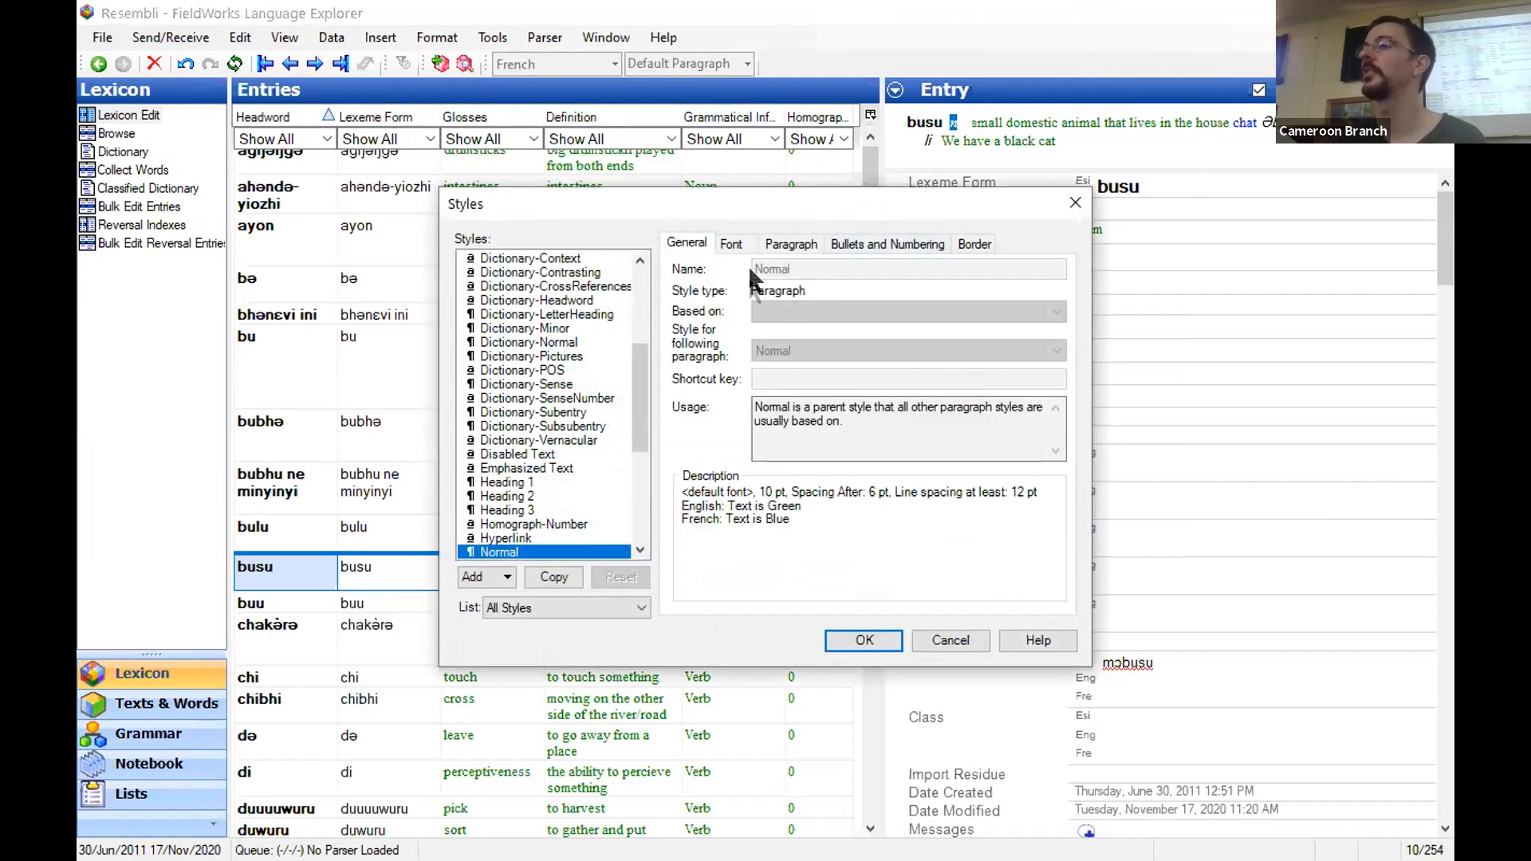
{"action": "left_click", "coordinate": [732, 244]}
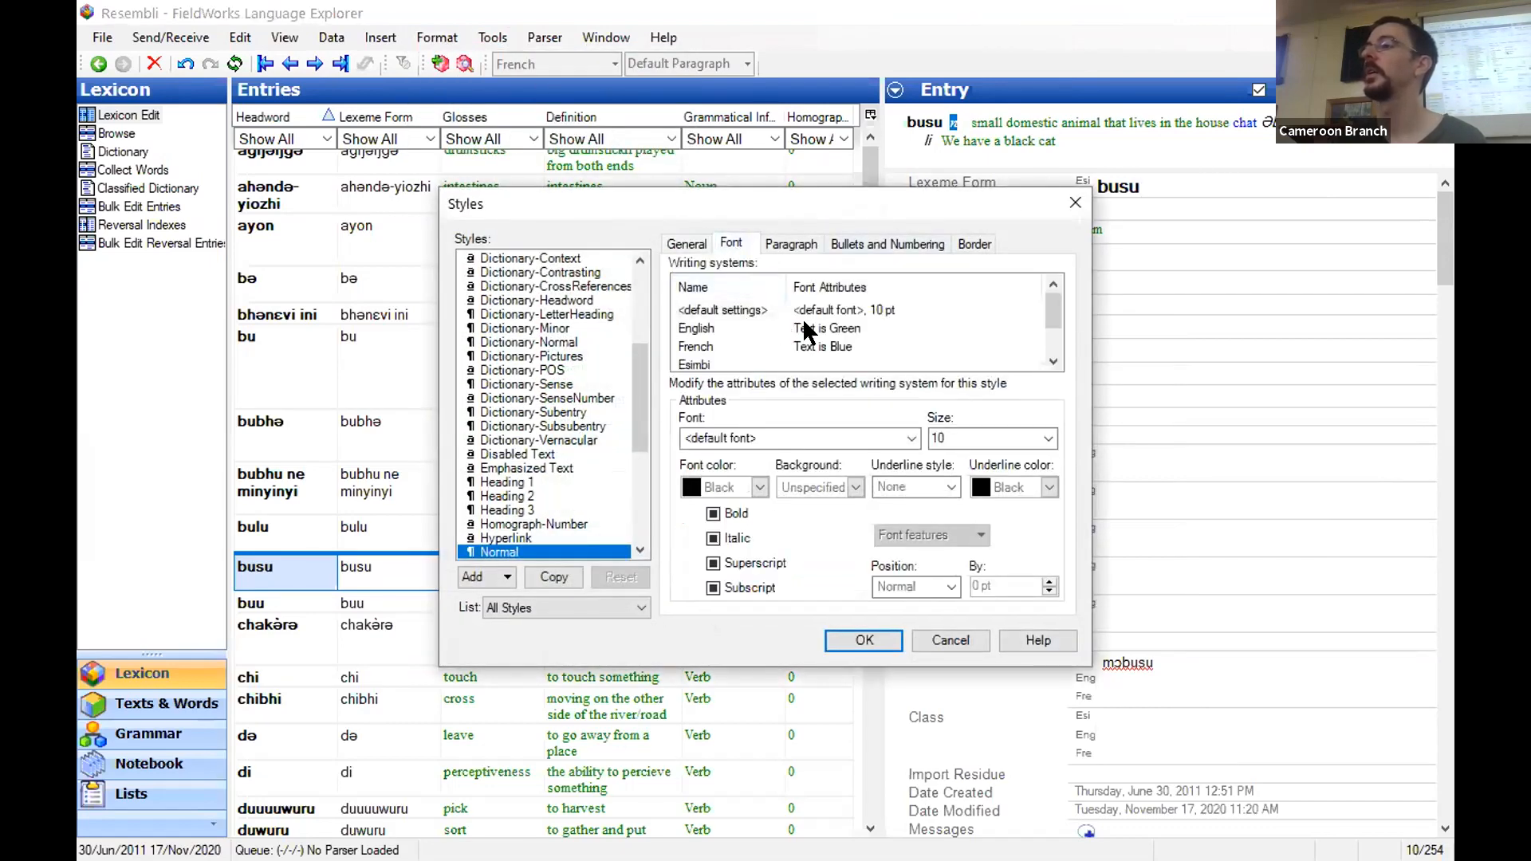
{"action": "left_click", "coordinate": [713, 329]}
{"action": "left_click", "coordinate": [759, 488]}
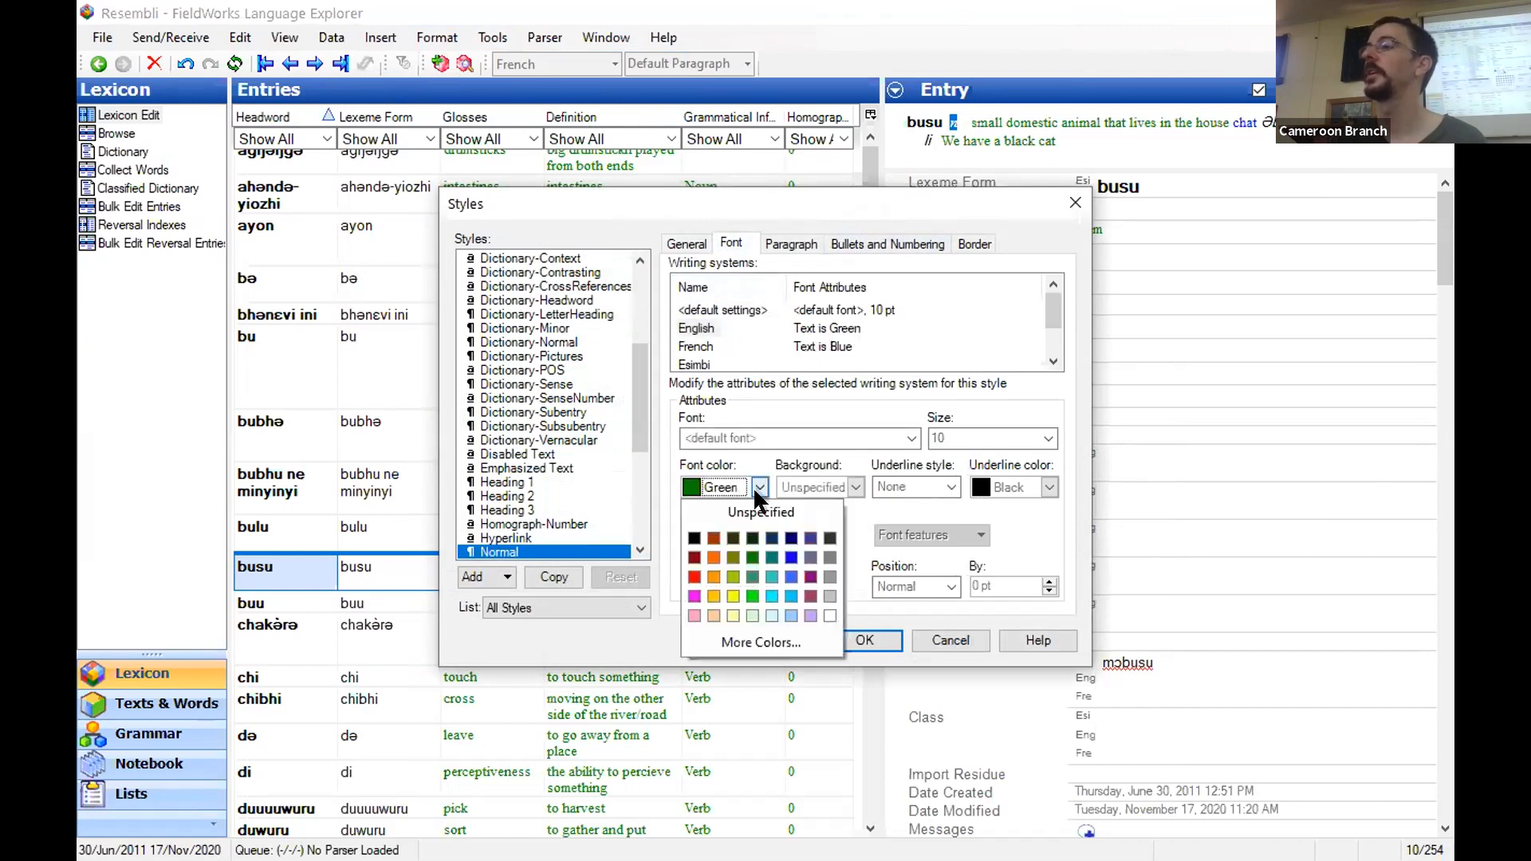
{"action": "left_click", "coordinate": [780, 548]}
- Set the French writing system's font colour to Green in the Normal style and apply the style changes
{"action": "left_click", "coordinate": [698, 346]}
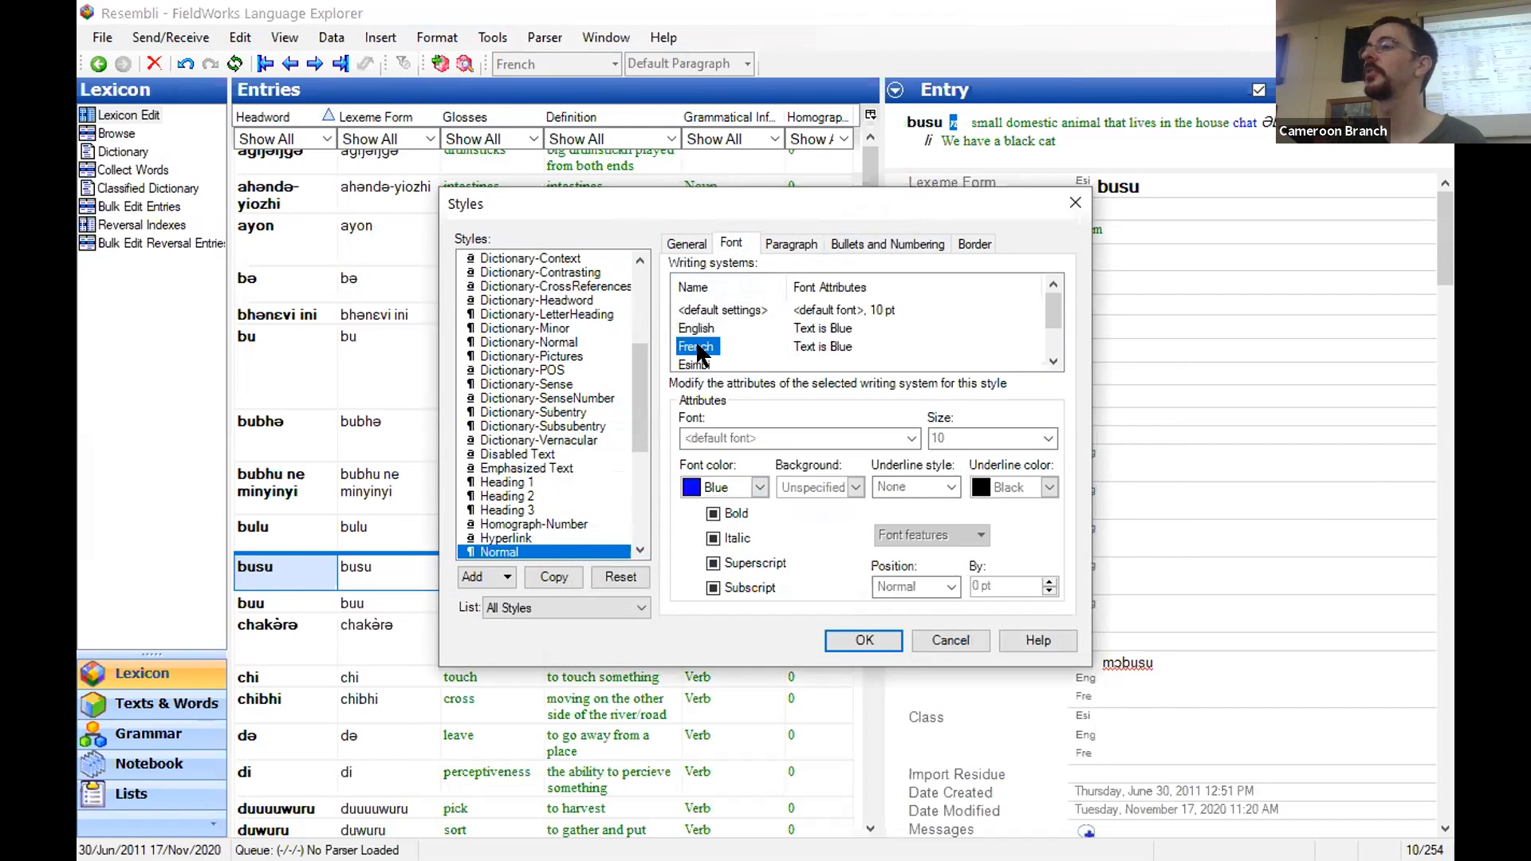
{"action": "left_click", "coordinate": [758, 487]}
{"action": "left_click", "coordinate": [752, 559]}
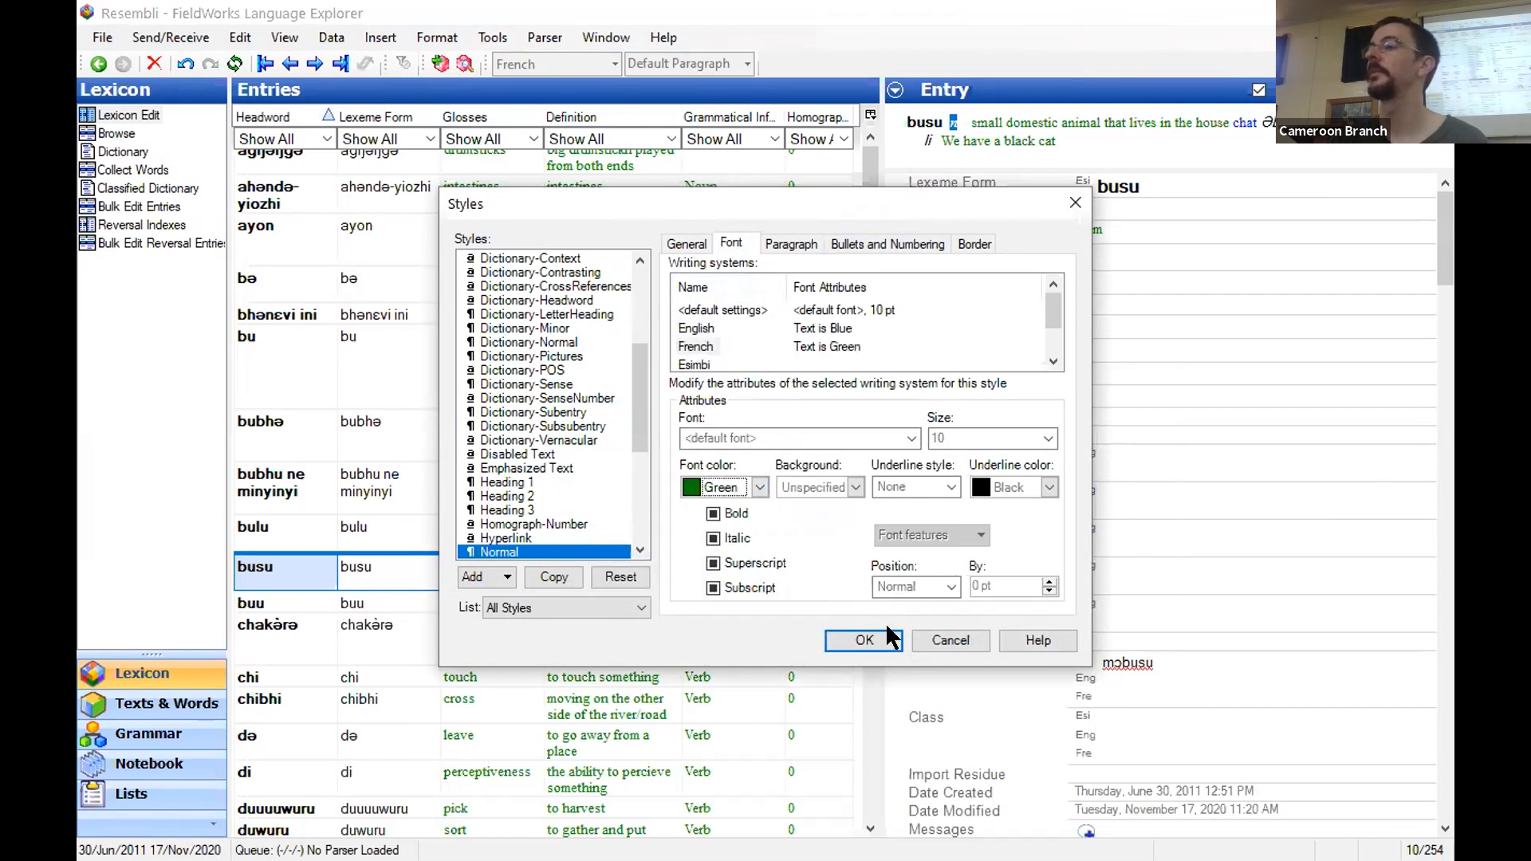
{"action": "left_click", "coordinate": [865, 640]}
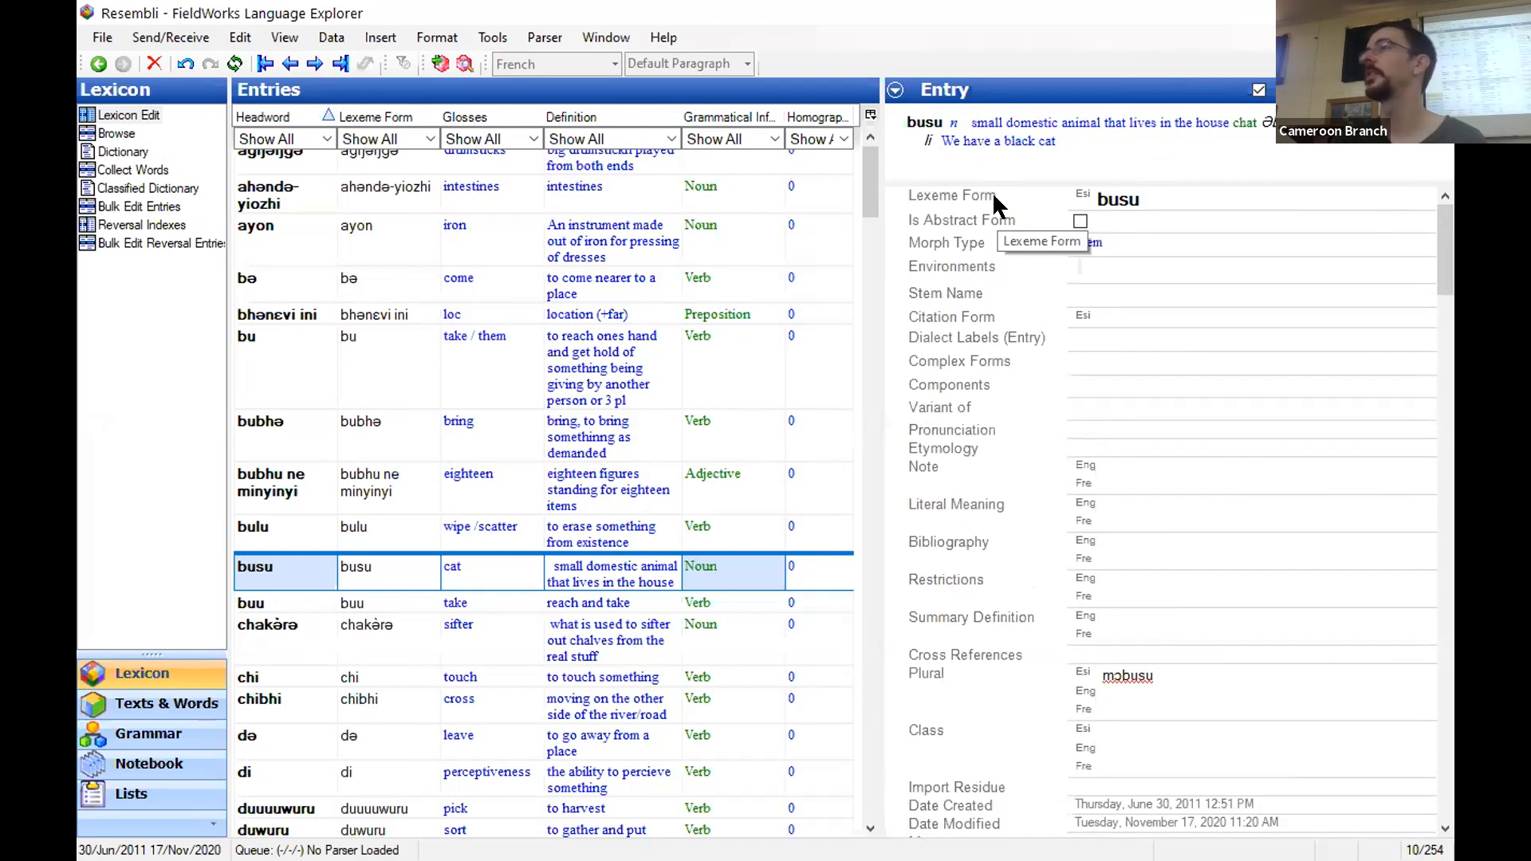
{"action": "scroll", "coordinate": [1161, 619], "scroll_direction": "down", "scroll_amount": 5}
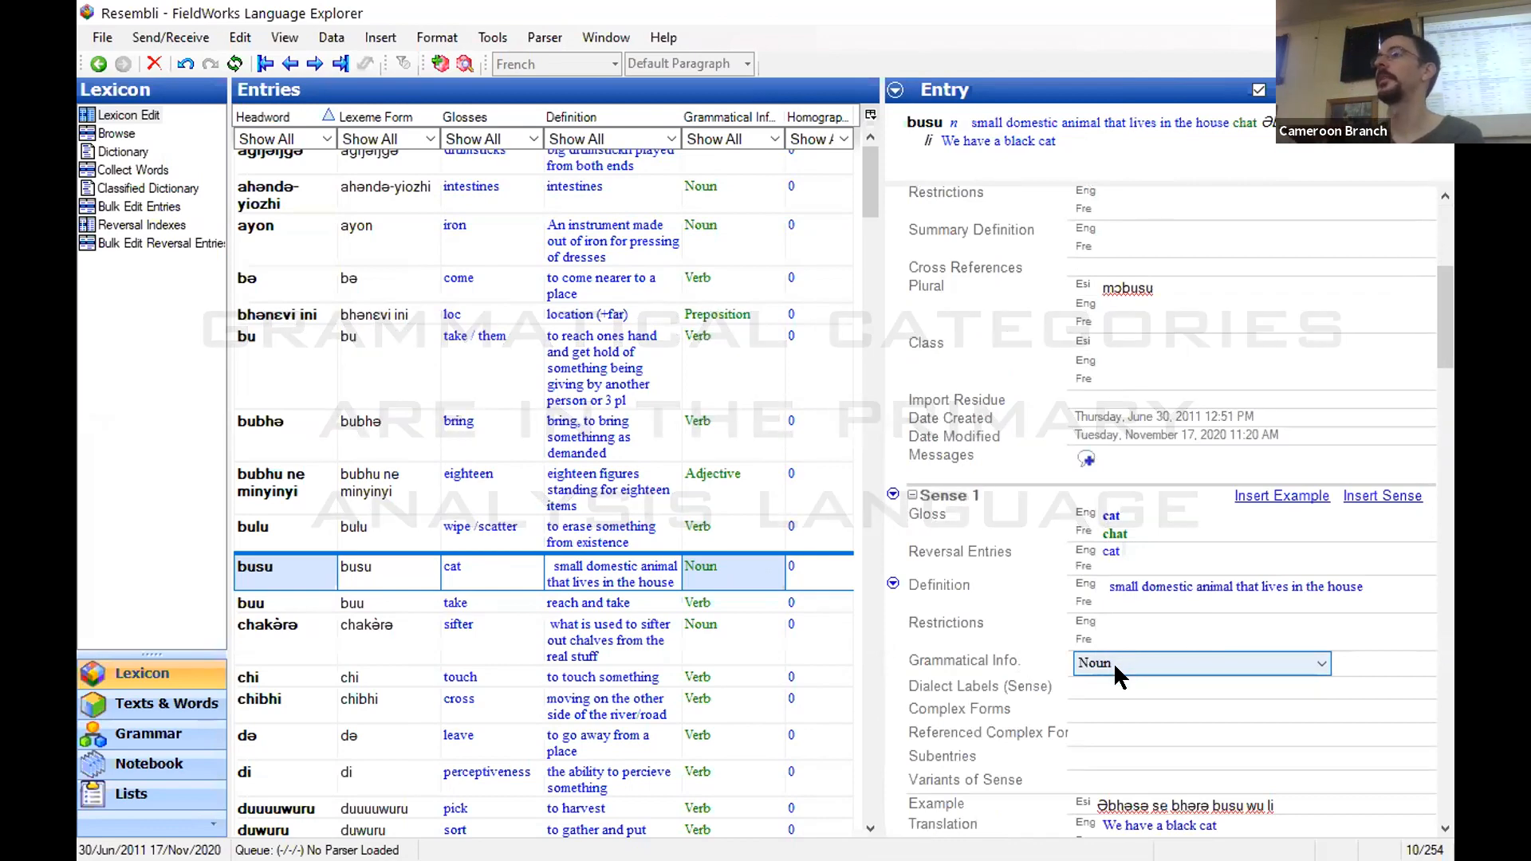
- Review the properties of the French analysis writing system, and close them without making changes
{"action": "left_click", "coordinate": [430, 37]}
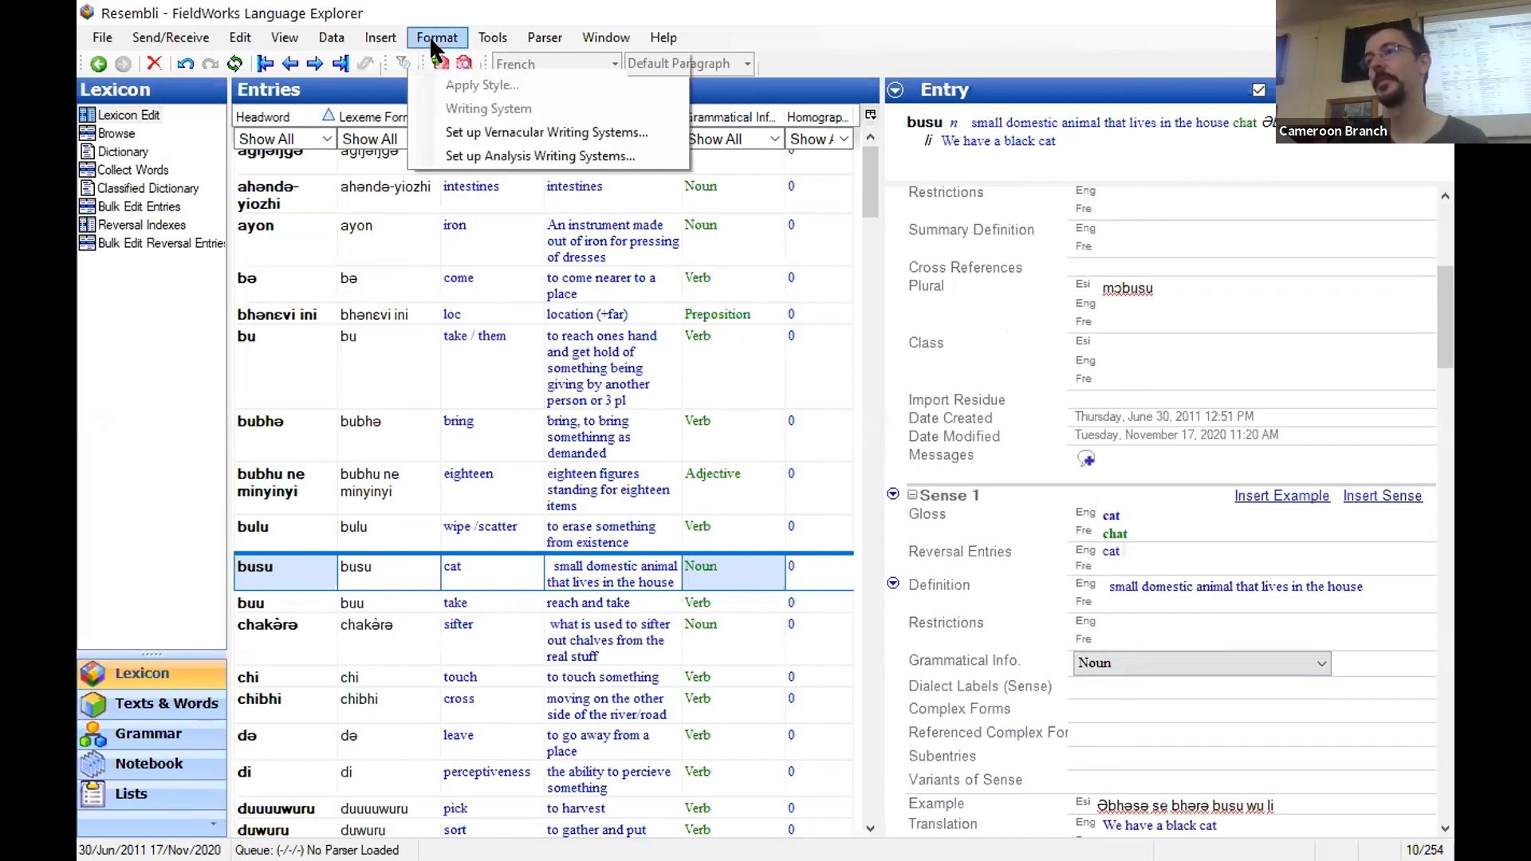
{"action": "left_click", "coordinate": [445, 37]}
{"action": "left_click", "coordinate": [445, 37]}
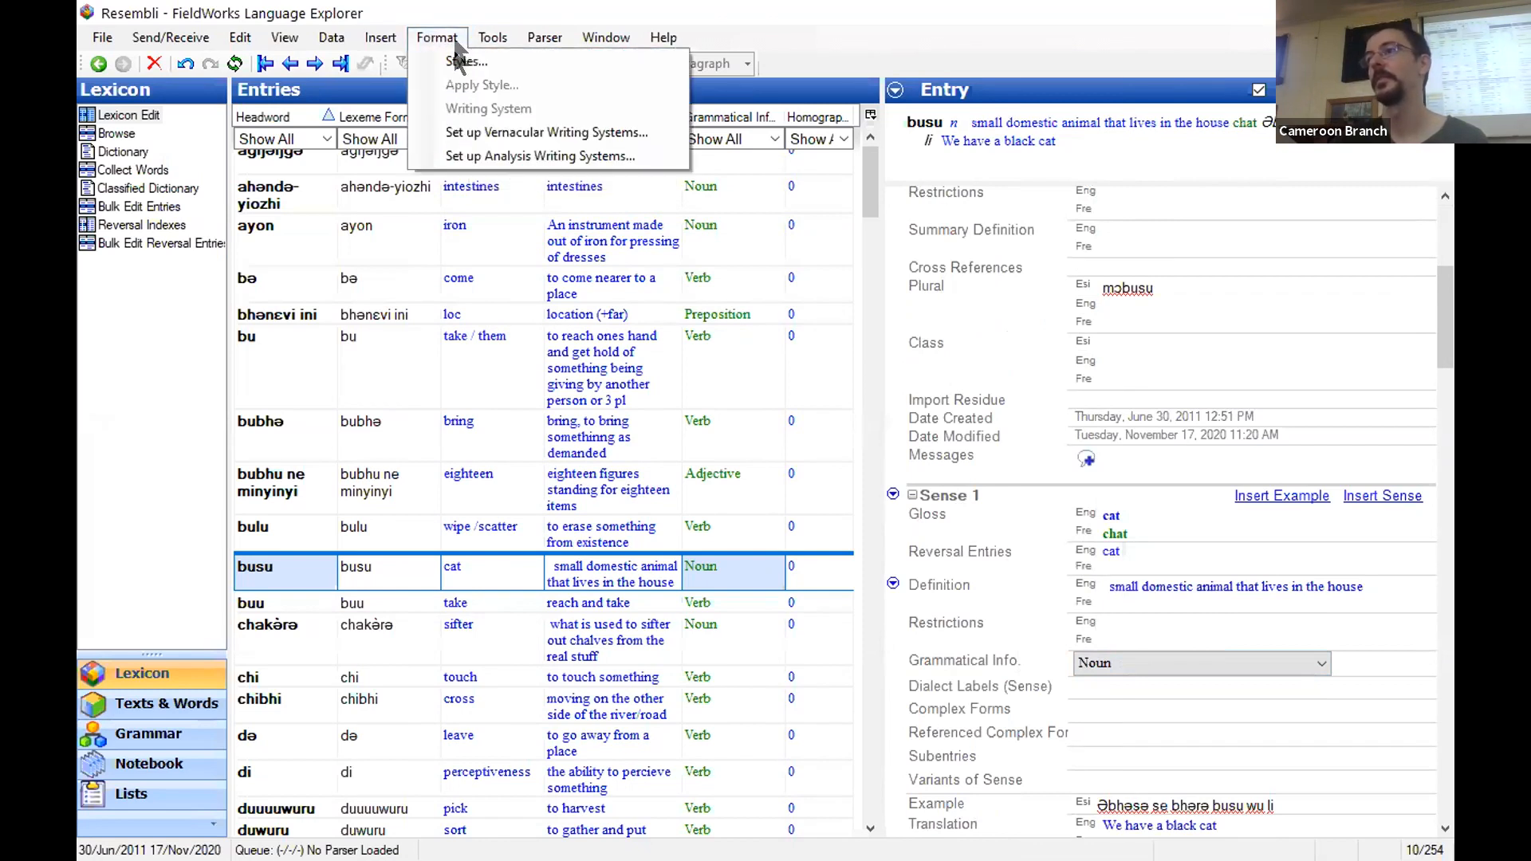
{"action": "left_click", "coordinate": [475, 155]}
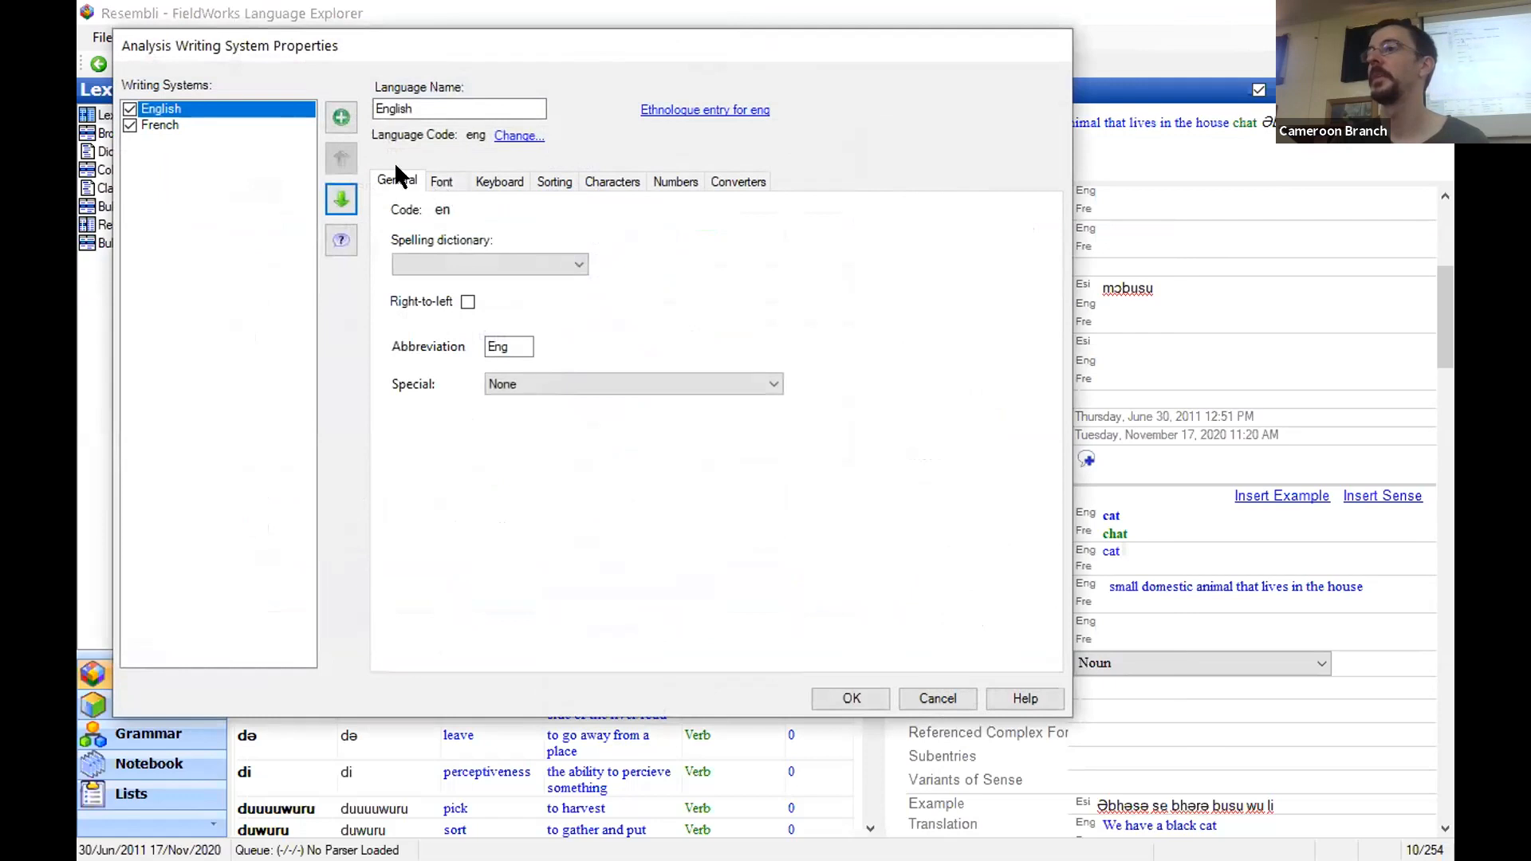
{"action": "left_click", "coordinate": [159, 125]}
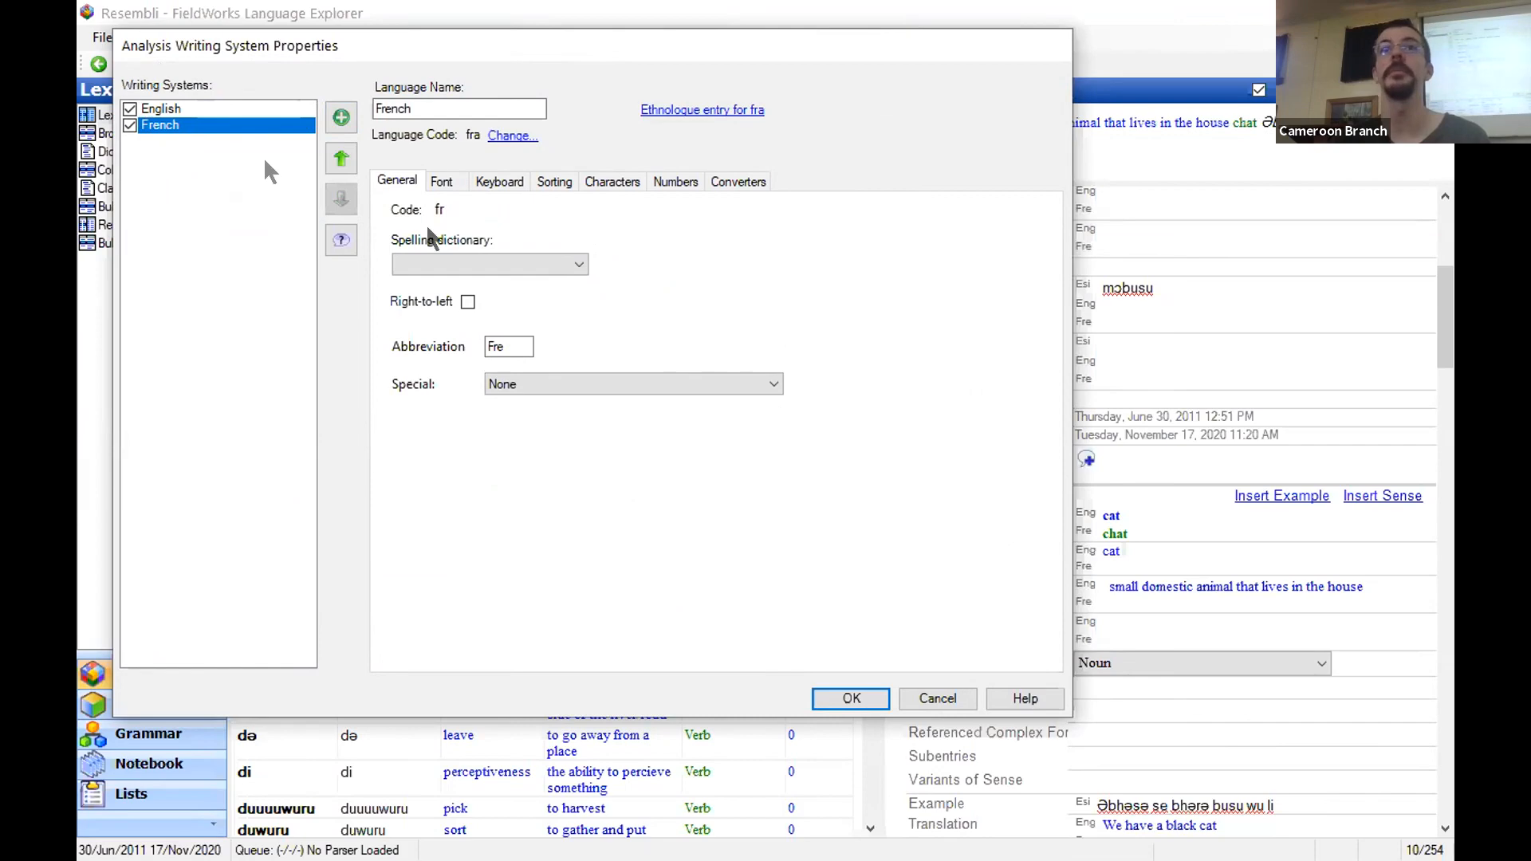
{"action": "left_click", "coordinate": [936, 697]}
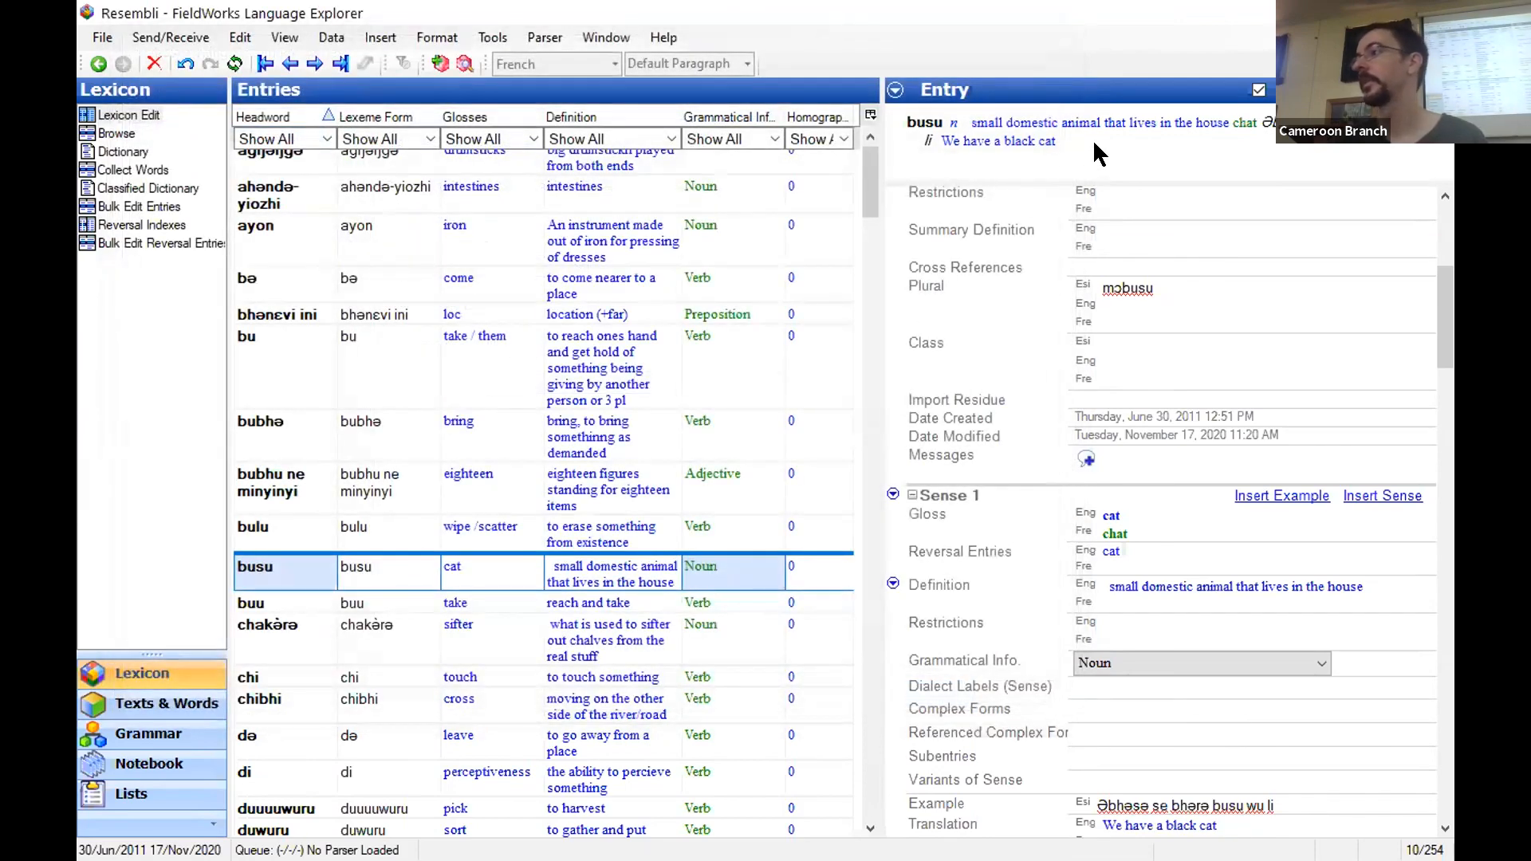